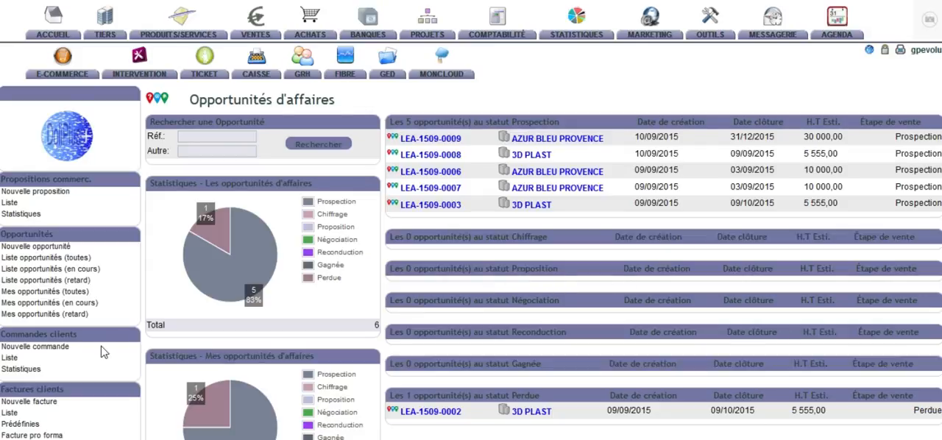
# Step: Start a new business opportunity and enter "Machine A" as its internal reference
pyautogui.click(56, 249)
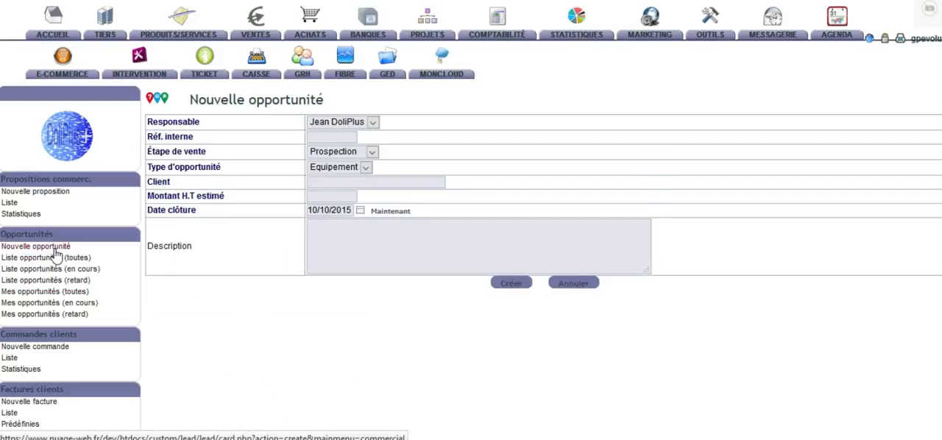
pyautogui.click(339, 141)
pyautogui.write('MA')
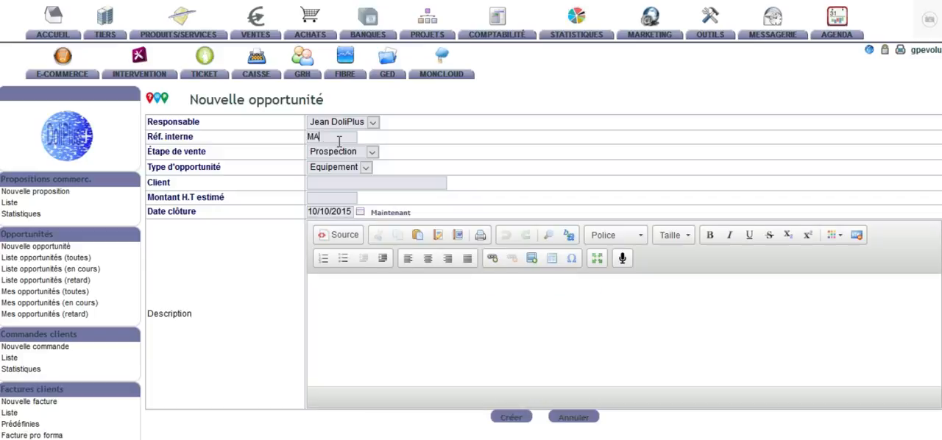
pyautogui.write('chine A')
pyautogui.click(316, 137)
pyautogui.press('BackSpace')
pyautogui.write('a')
# Step: Choose Prospection as the opportunity's sales stage and Equipement as its type
pyautogui.click(372, 153)
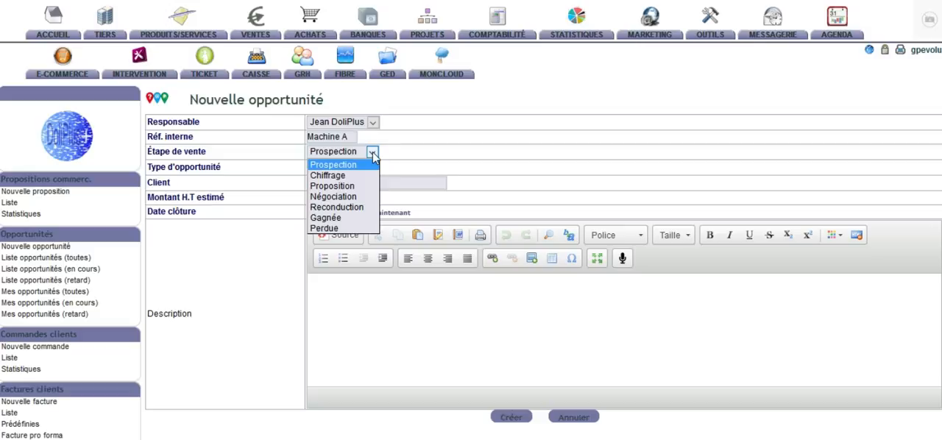
pyautogui.click(329, 167)
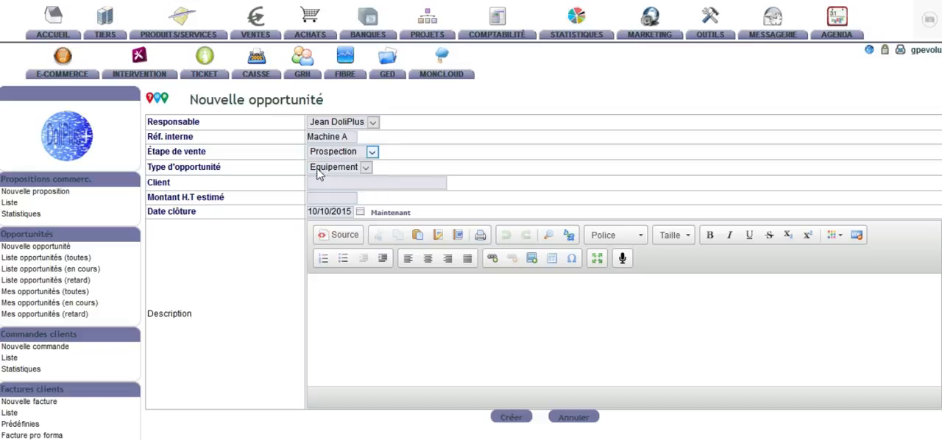
pyautogui.click(329, 170)
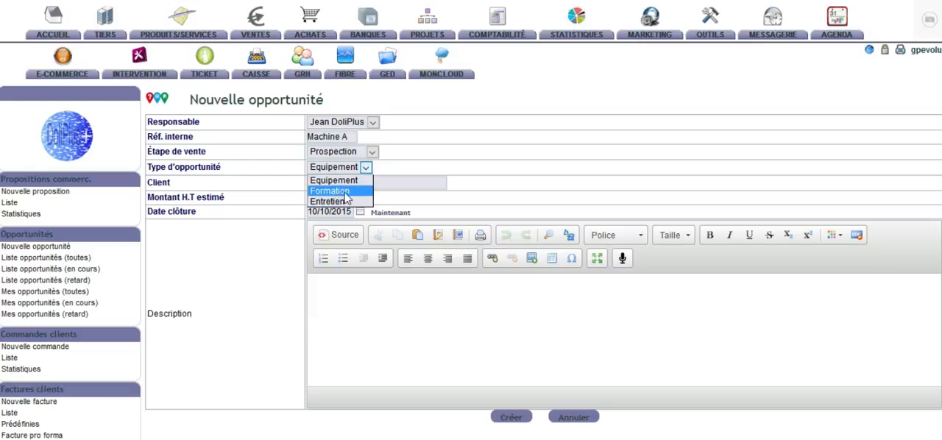
pyautogui.click(343, 181)
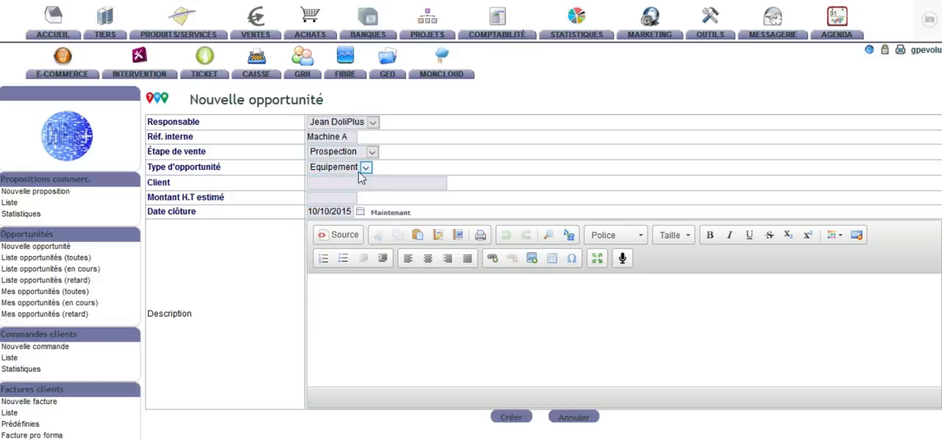
# Step: Assign AZUR BLEU PROVENCE as the client and set the estimated amount excluding tax to 25000
pyautogui.click(325, 185)
pyautogui.write('AZUR BLEU PROVENCE')
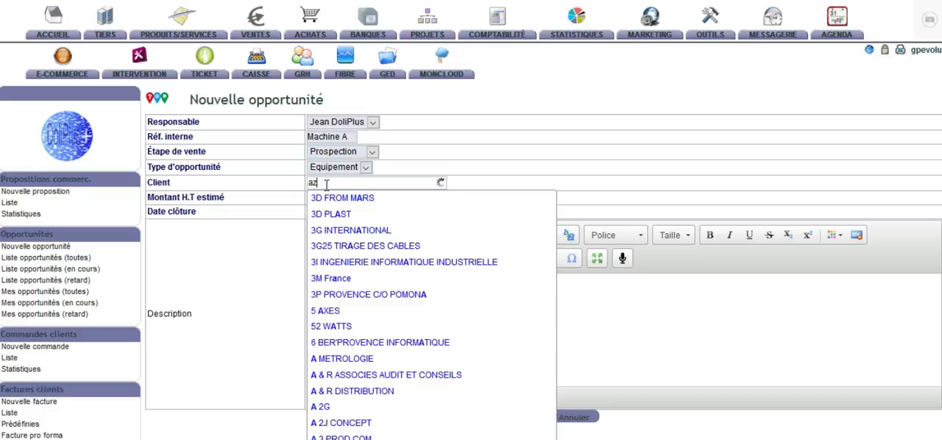
pyautogui.click(330, 198)
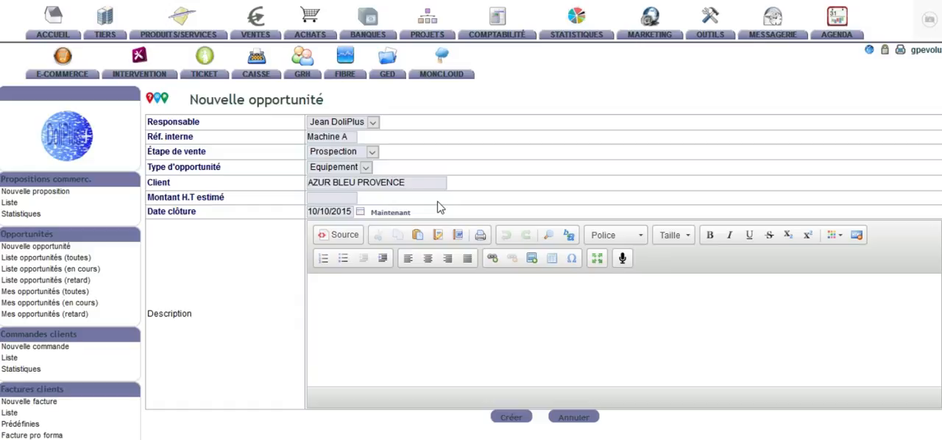
pyautogui.click(336, 200)
pyautogui.write('25')
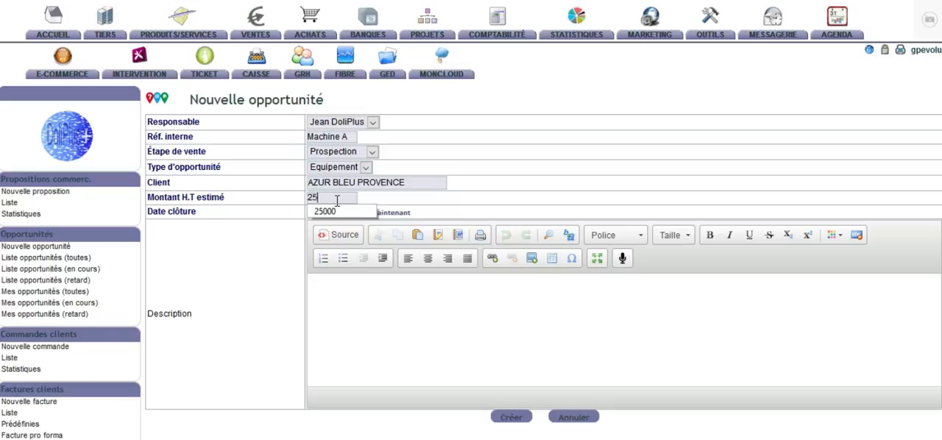
pyautogui.write('000')
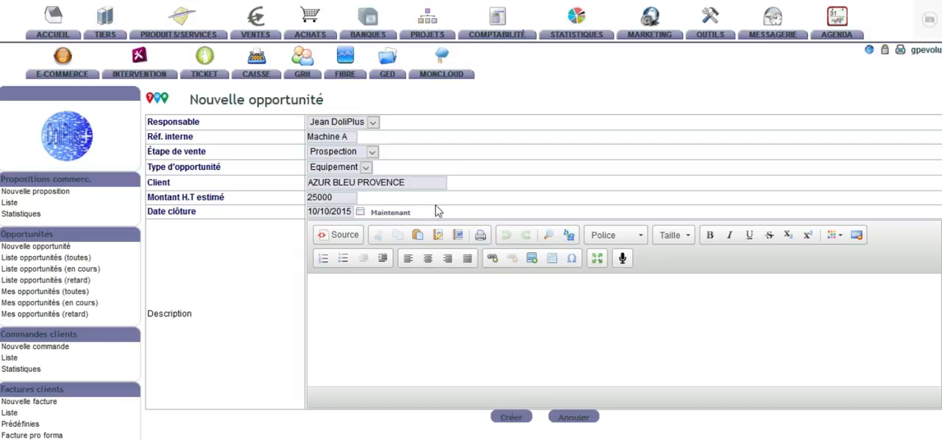
# Step: Set the opportunity's closing date to 31/12/2015
pyautogui.click(361, 212)
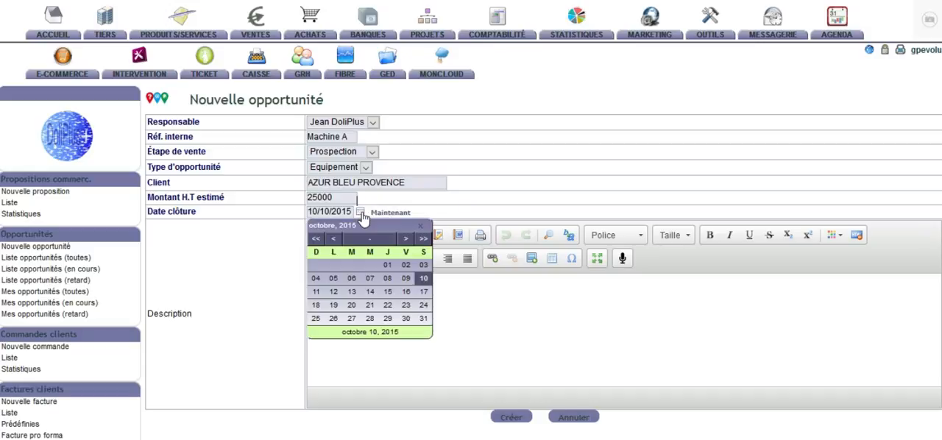
pyautogui.click(406, 241)
pyautogui.click(406, 240)
pyautogui.click(389, 319)
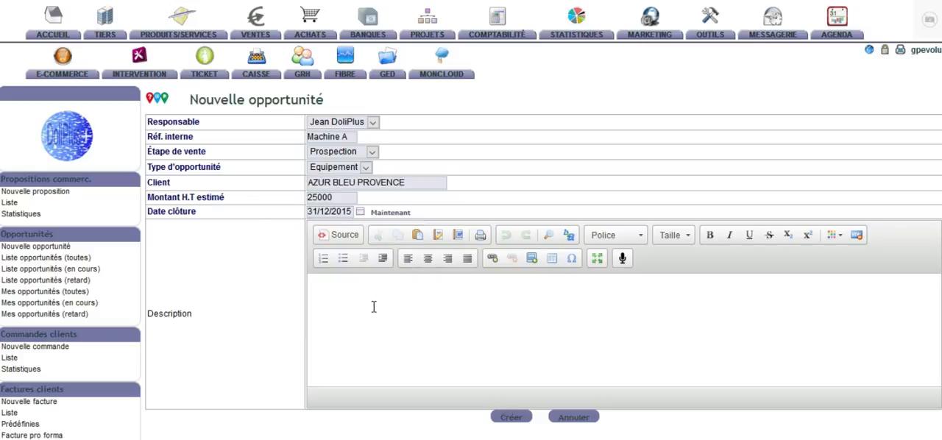
# Step: Enter the description "une description ... bla bla" and create the opportunity
pyautogui.click(374, 307)
pyautogui.write('une description ...')
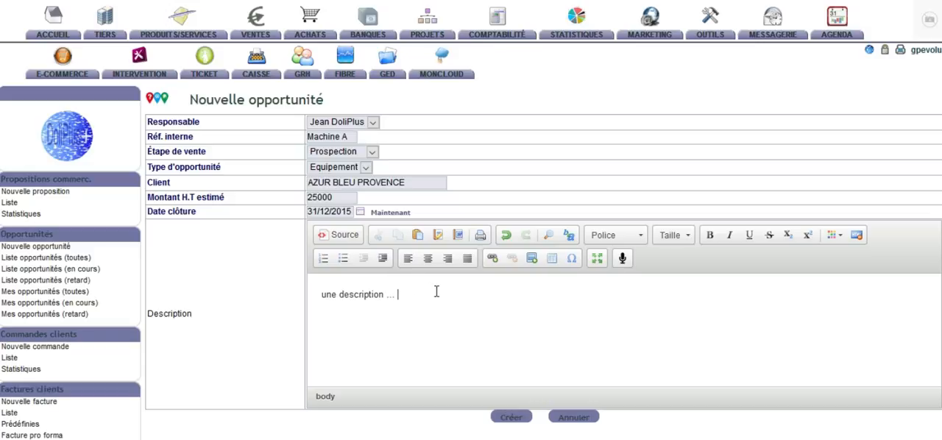
pyautogui.write(' bla bla')
pyautogui.click(511, 418)
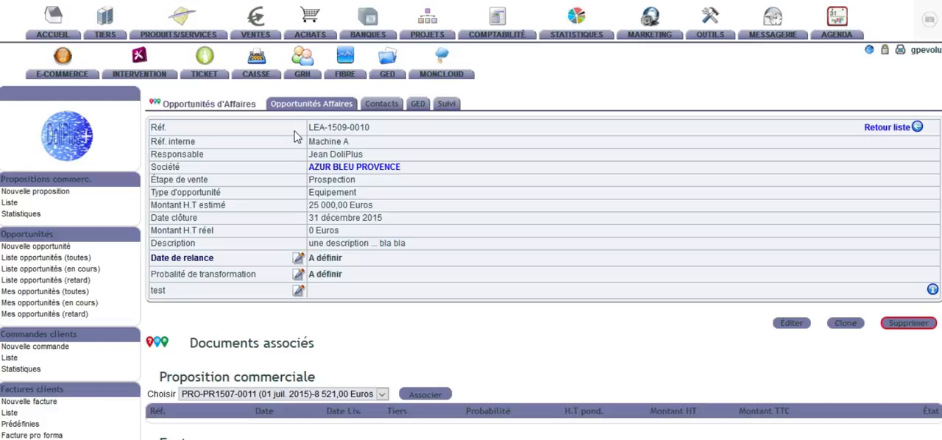
# Step: Review the new opportunity's summary fields and its sections for associated proposals and invoices
pyautogui.moveTo(310, 127); pyautogui.dragTo(317, 144)
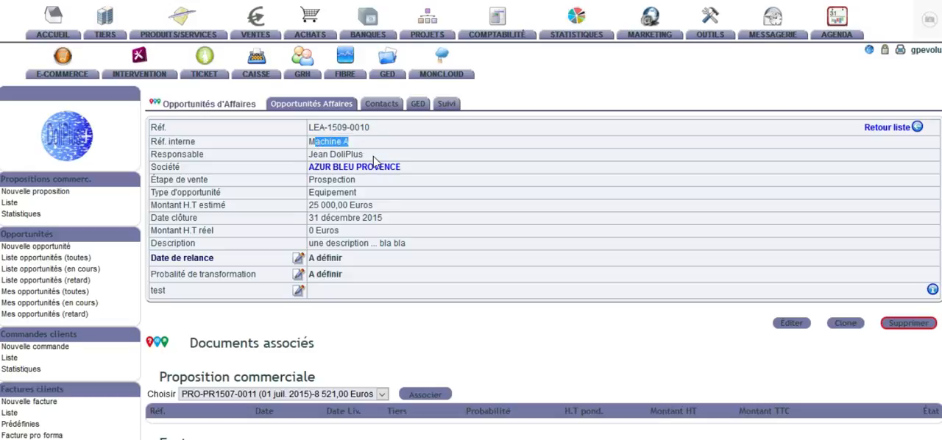
pyautogui.moveTo(365, 155); pyautogui.dragTo(308, 157)
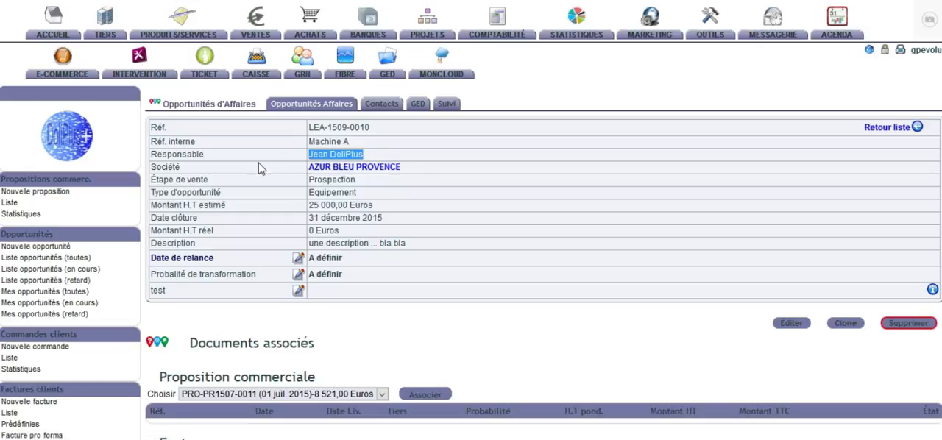
pyautogui.moveTo(215, 154); pyautogui.dragTo(155, 139)
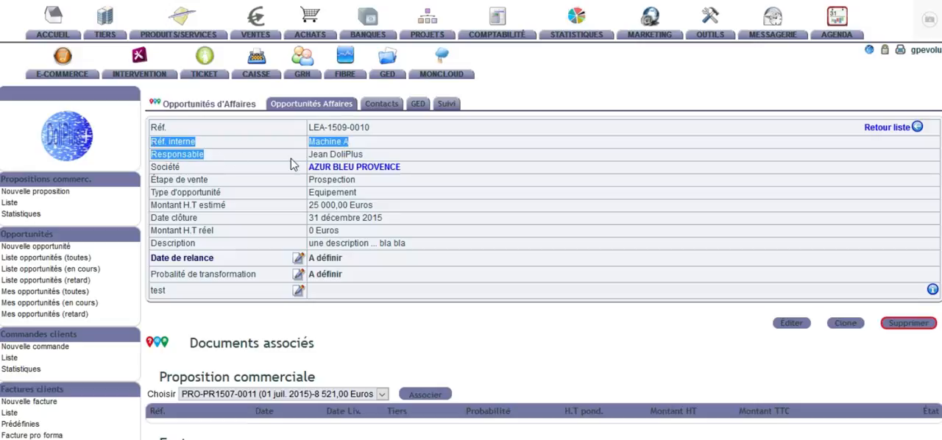
pyautogui.click(363, 182)
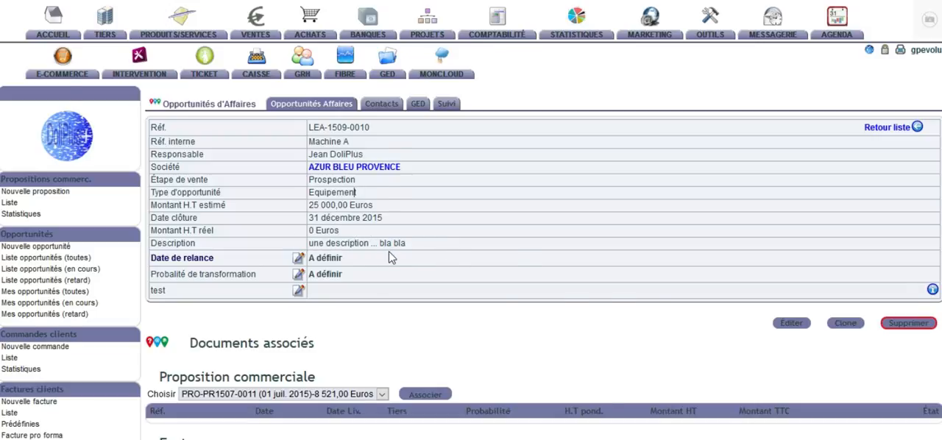
pyautogui.scroll(-3, 391, 258)
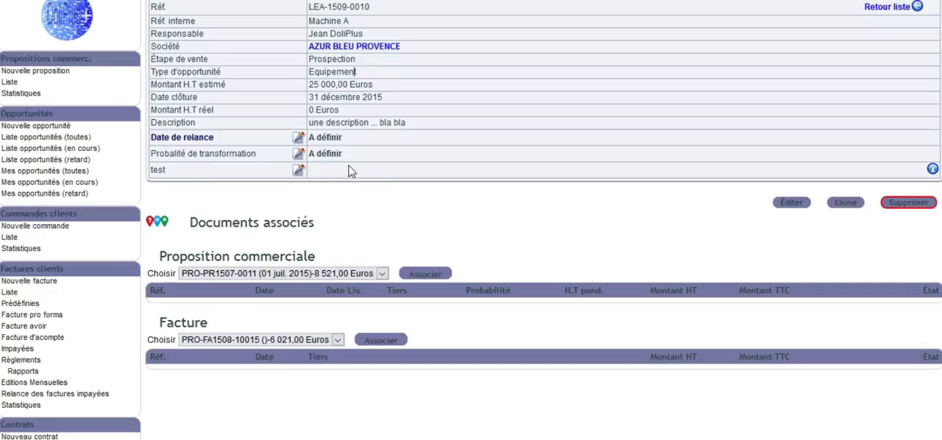
pyautogui.scroll(3, 353, 184)
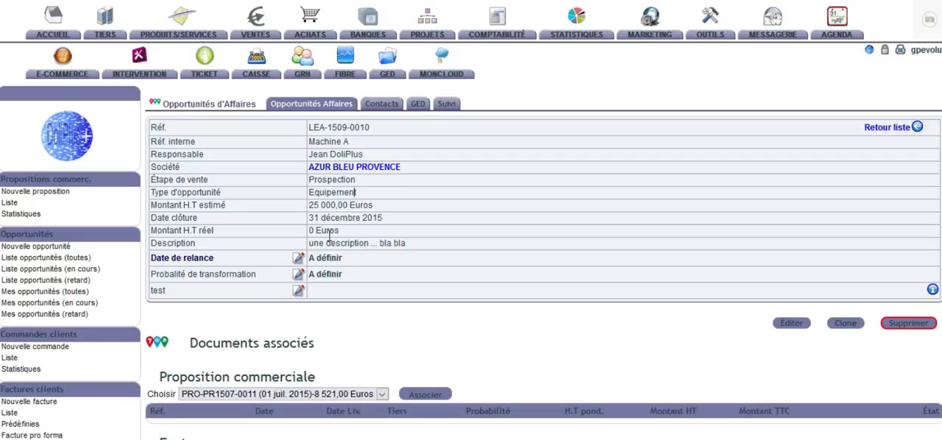
# Step: Add a follow-up dated 15/10/2015 for the preselected assignee, and return from its event record to the linked opportunity
pyautogui.click(298, 258)
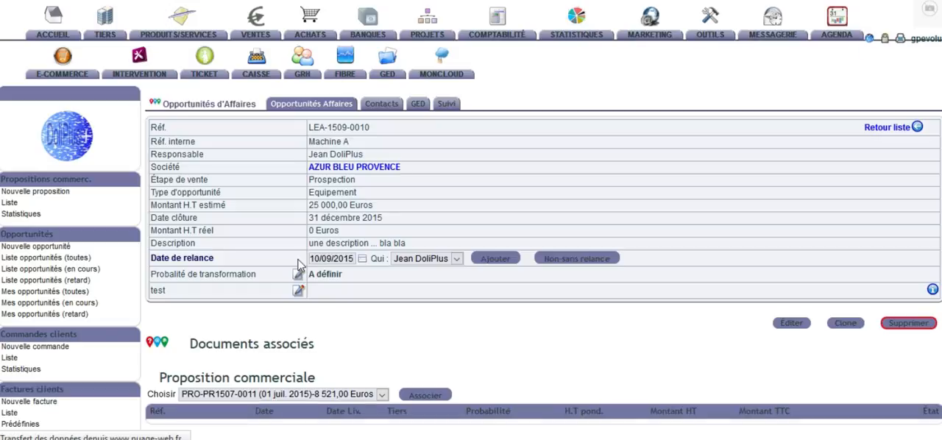
pyautogui.click(362, 261)
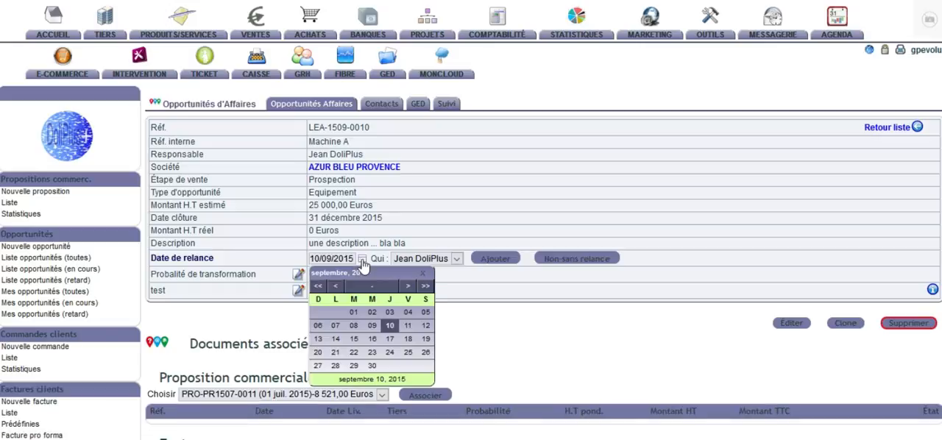
pyautogui.click(408, 286)
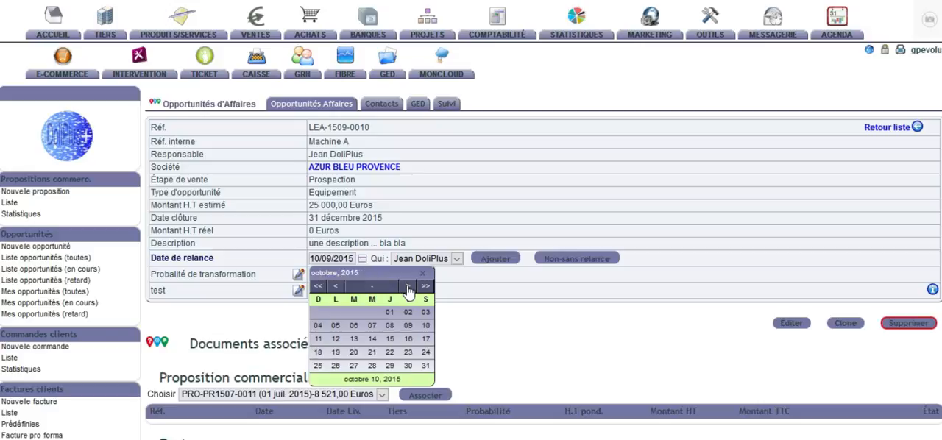
pyautogui.click(390, 340)
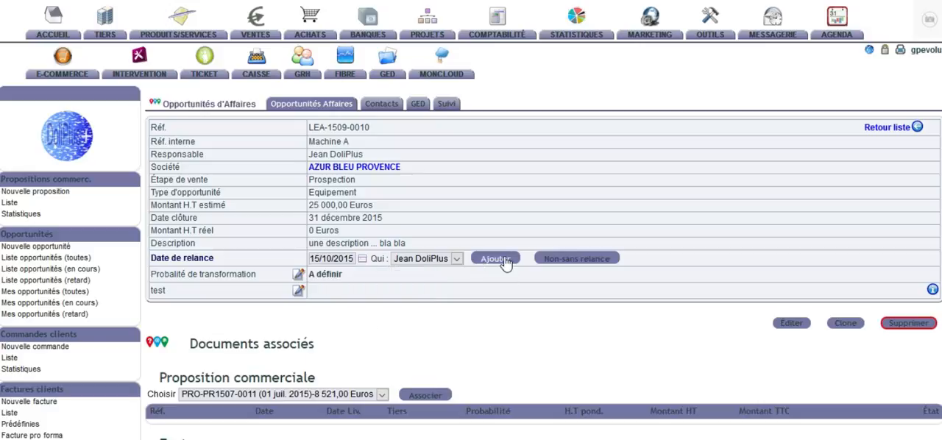
pyautogui.click(457, 259)
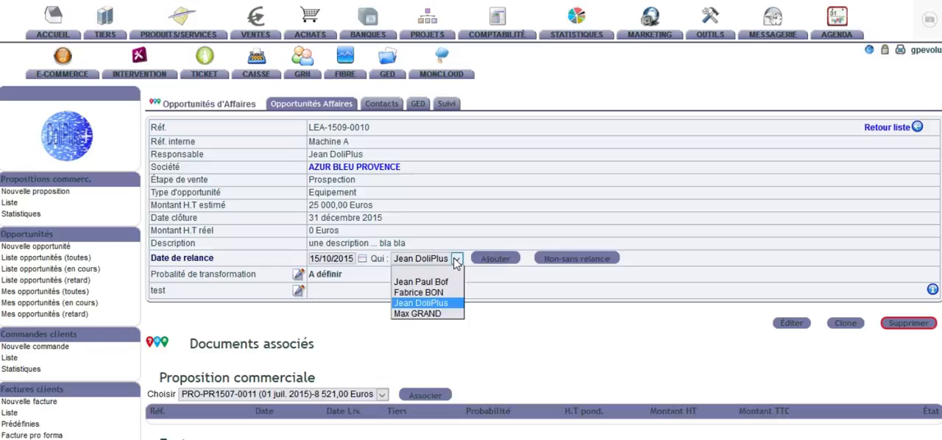
pyautogui.click(521, 223)
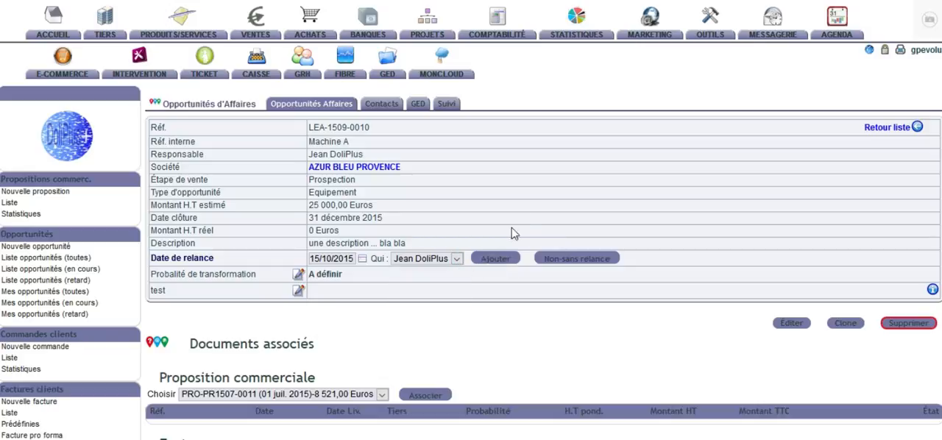
pyautogui.click(495, 259)
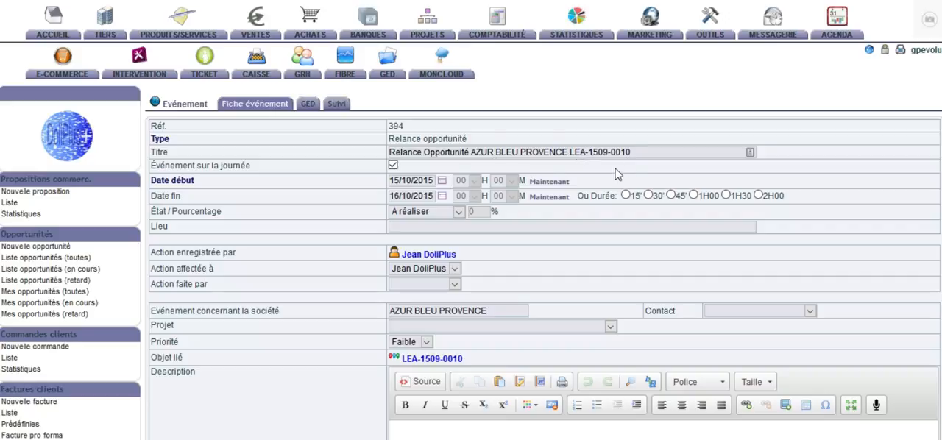
pyautogui.scroll(-3, 414, 198)
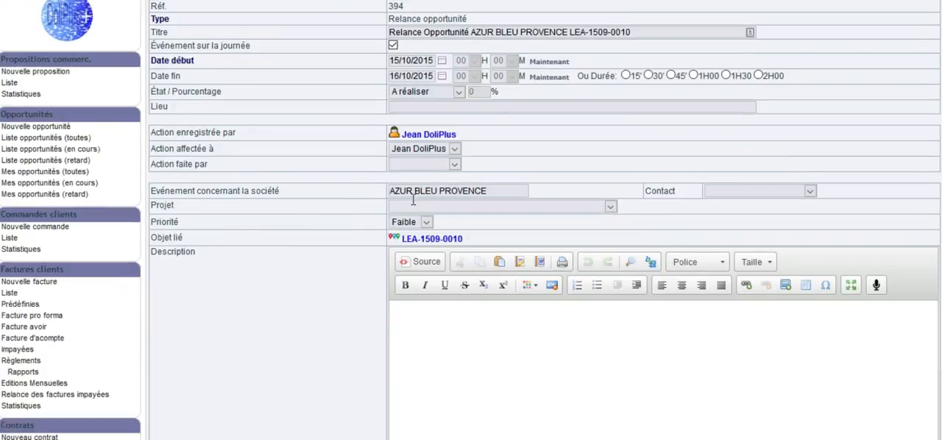
pyautogui.click(419, 240)
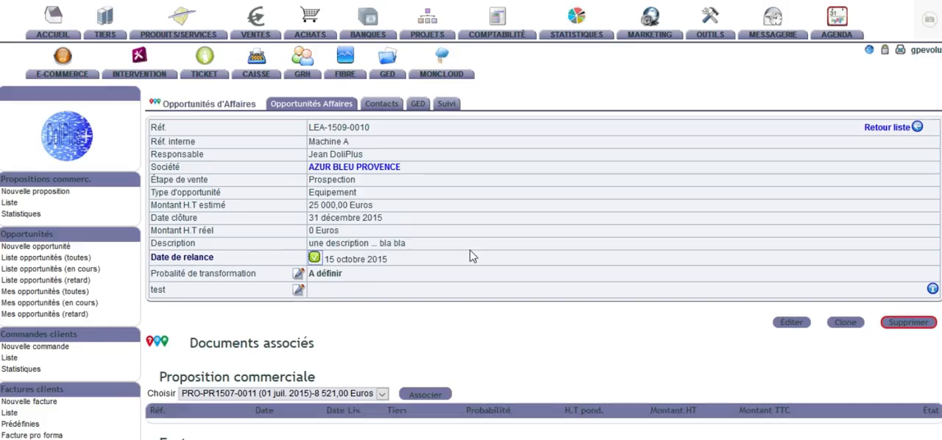
# Step: Set the opportunity's transformation probability to 60 % and save the change
pyautogui.scroll(-3, 391, 283)
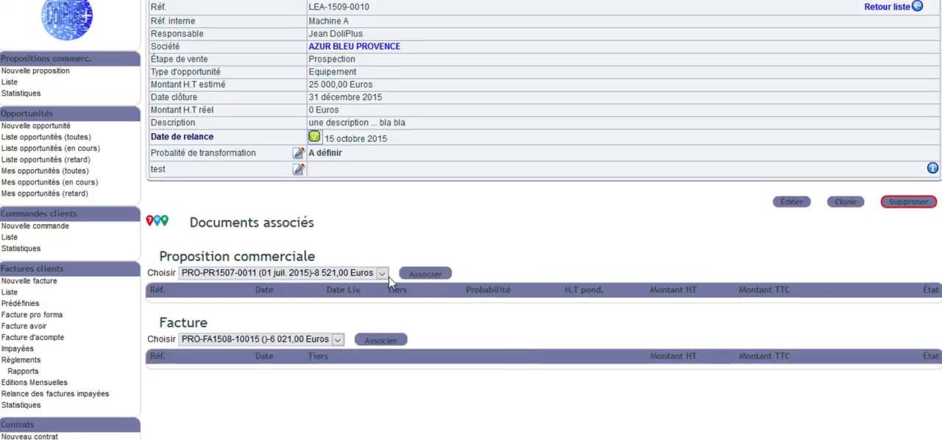
pyautogui.click(300, 156)
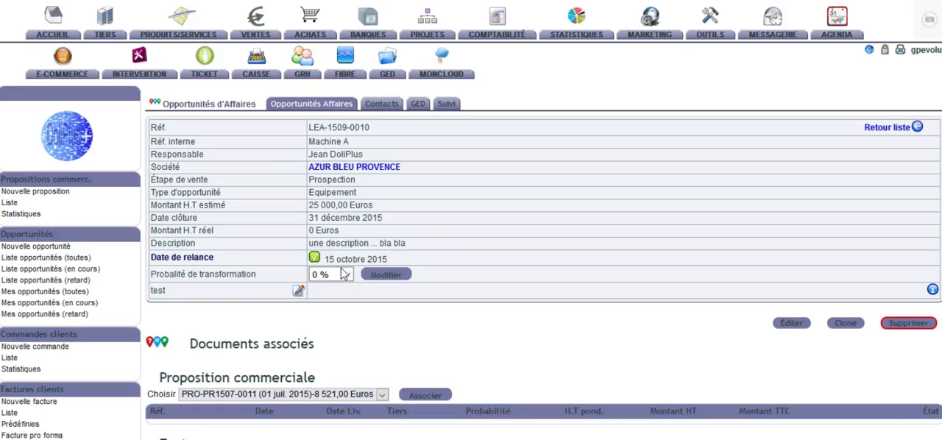
pyautogui.click(345, 274)
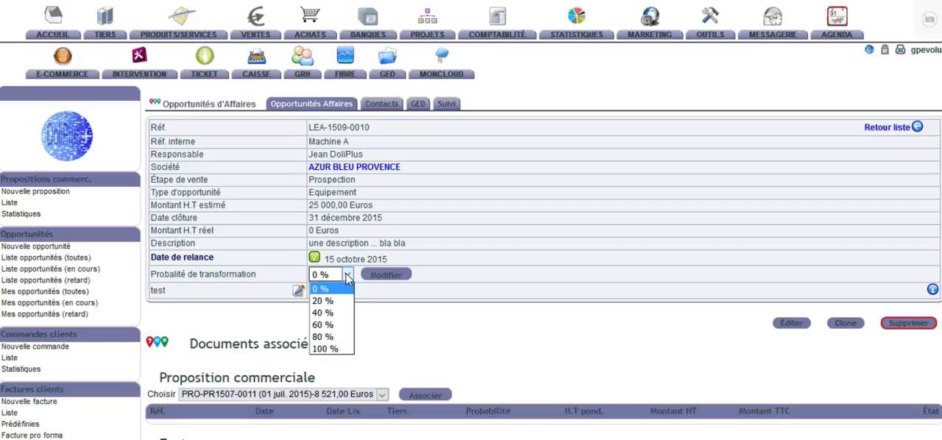
pyautogui.click(322, 324)
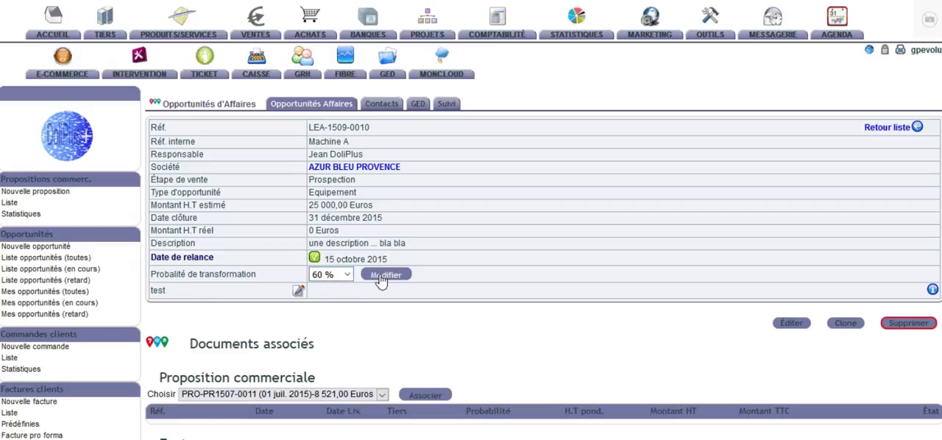
pyautogui.click(382, 280)
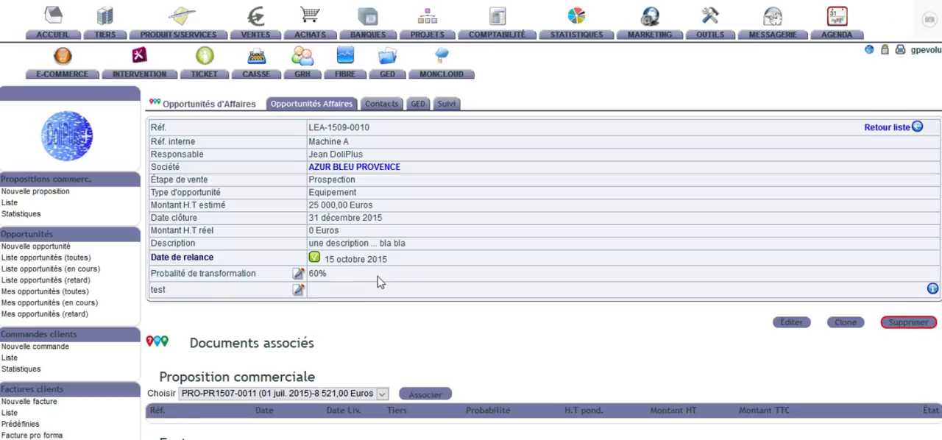
pyautogui.scroll(-3, 379, 282)
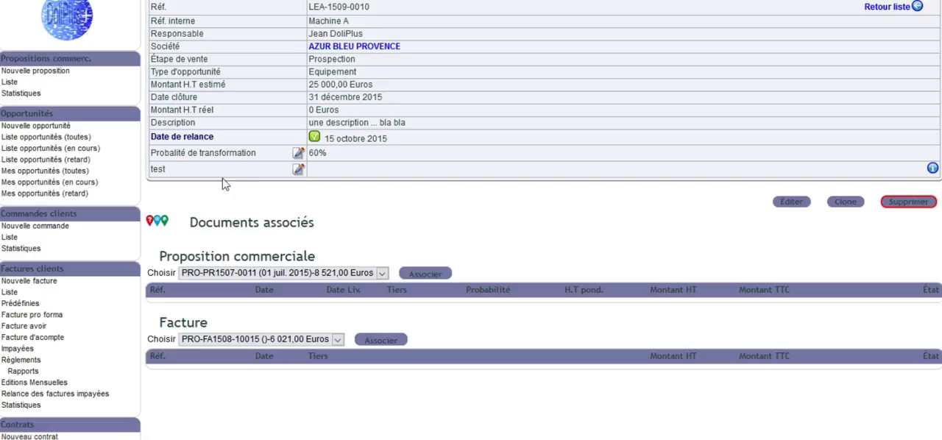
# Step: Open the custom-field configuration of the lead table from the opportunity's "test" field and review its attribute list
pyautogui.moveTo(166, 171); pyautogui.dragTo(150, 172)
pyautogui.moveTo(933, 169)
pyautogui.click(933, 168)
pyautogui.scroll(-1, 589, 308)
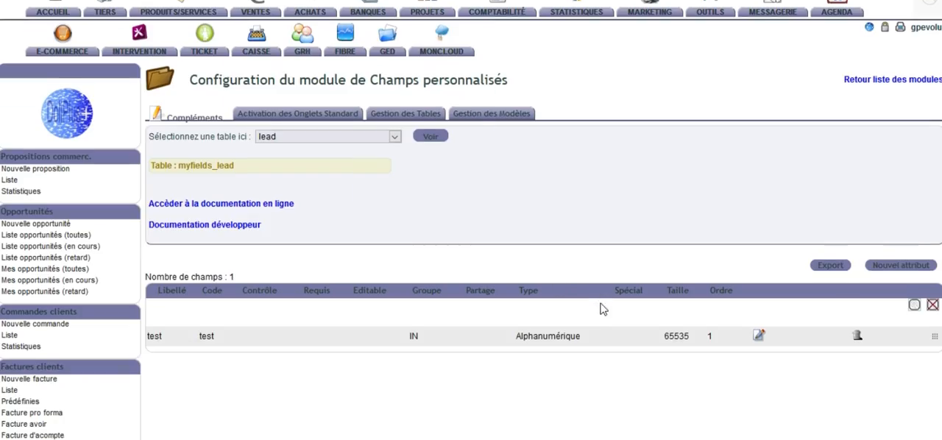
pyautogui.scroll(-2, 602, 309)
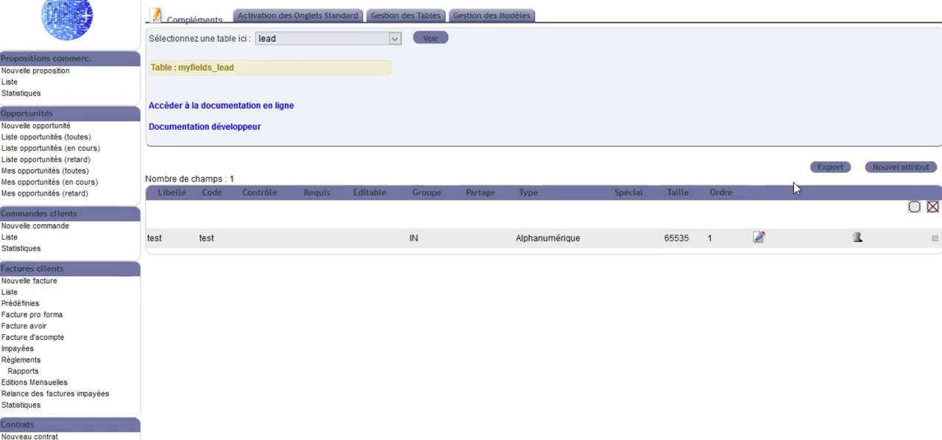
# Step: Open the new attribute form for the lead table and examine the available database column types
pyautogui.click(902, 169)
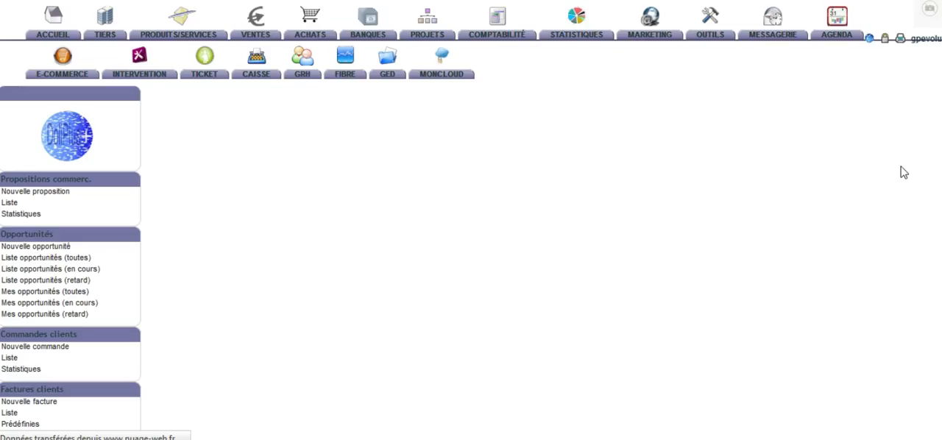
pyautogui.scroll(-2, 535, 236)
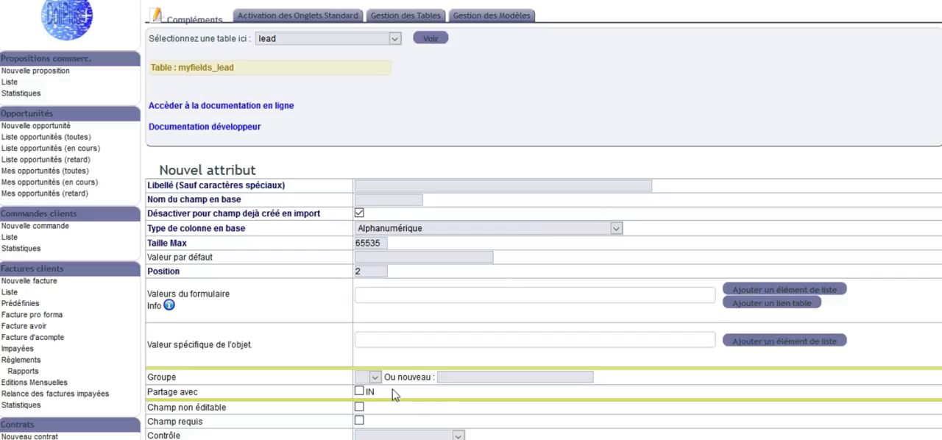
pyautogui.click(451, 231)
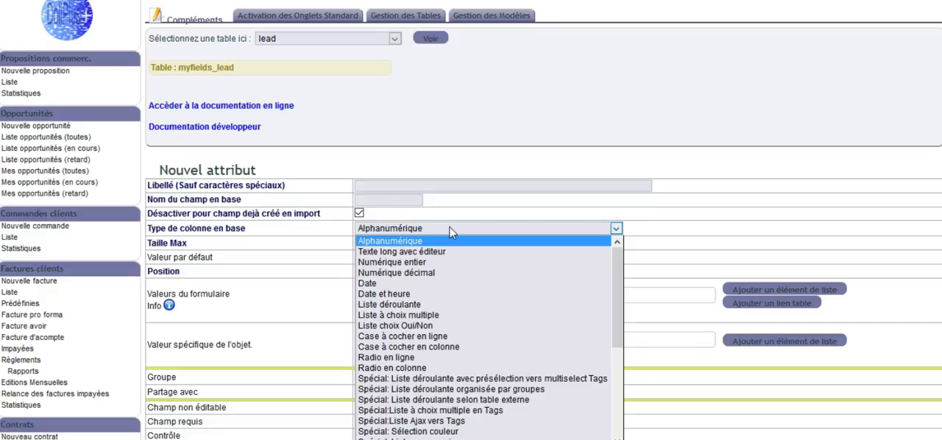
pyautogui.click(452, 231)
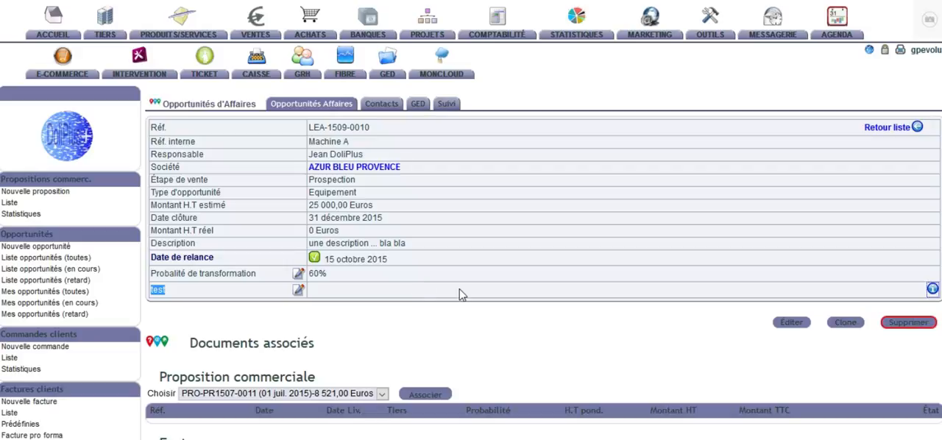
# Step: Set the sales stage of opportunity "Machine A" to Chiffrage and save the record
pyautogui.scroll(-3, 459, 295)
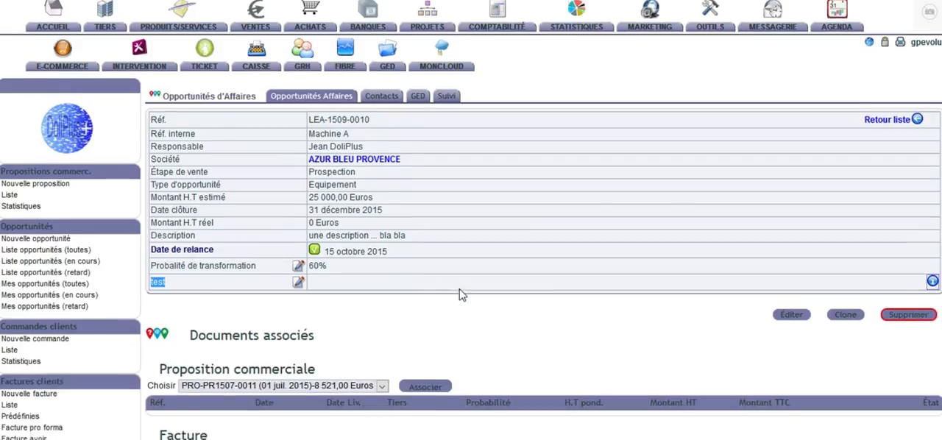
pyautogui.scroll(3, 508, 270)
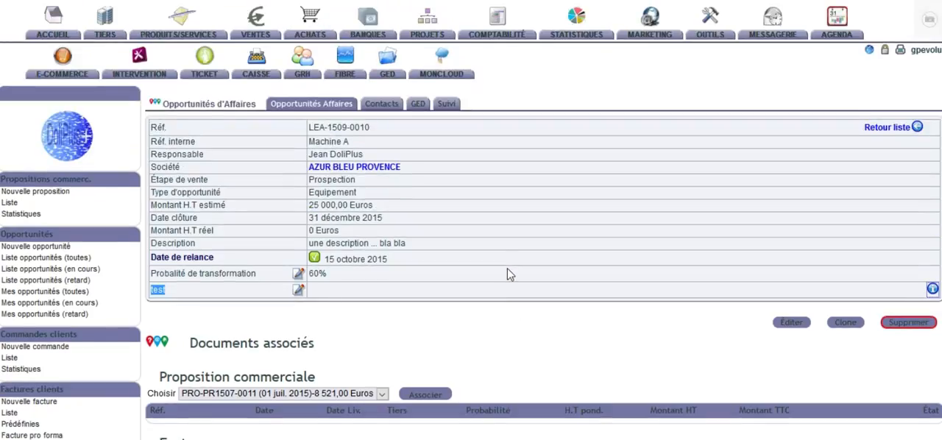
pyautogui.scroll(-3, 508, 274)
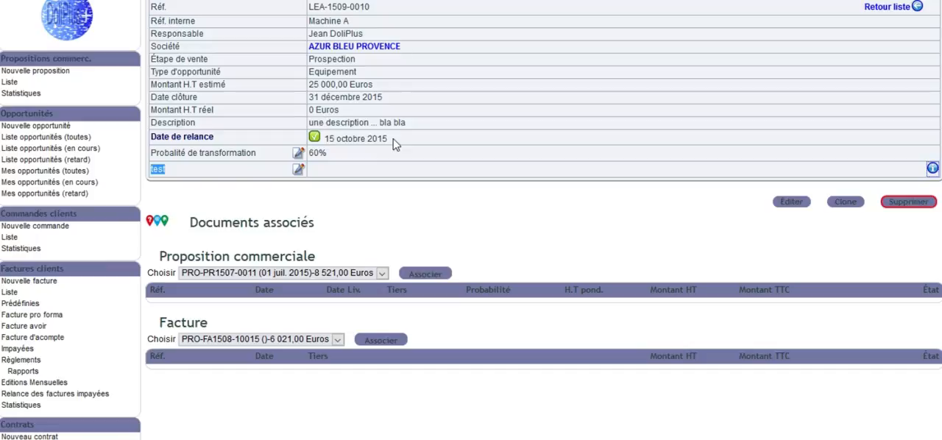
pyautogui.scroll(3, 424, 246)
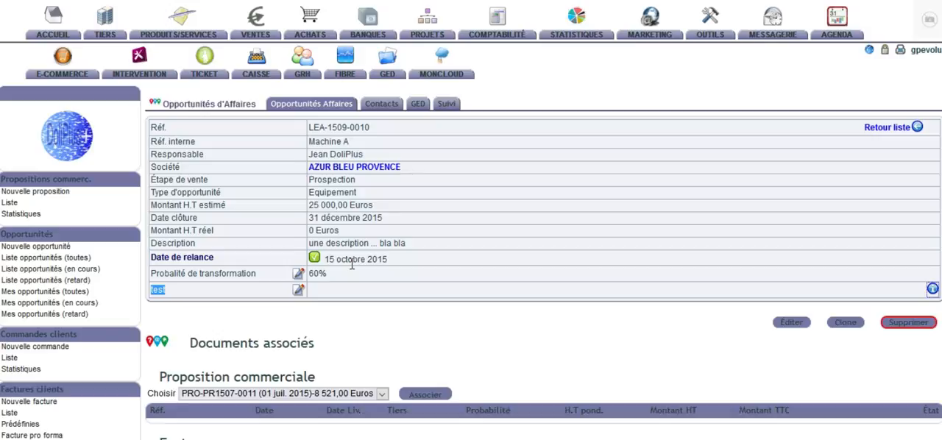
pyautogui.click(792, 322)
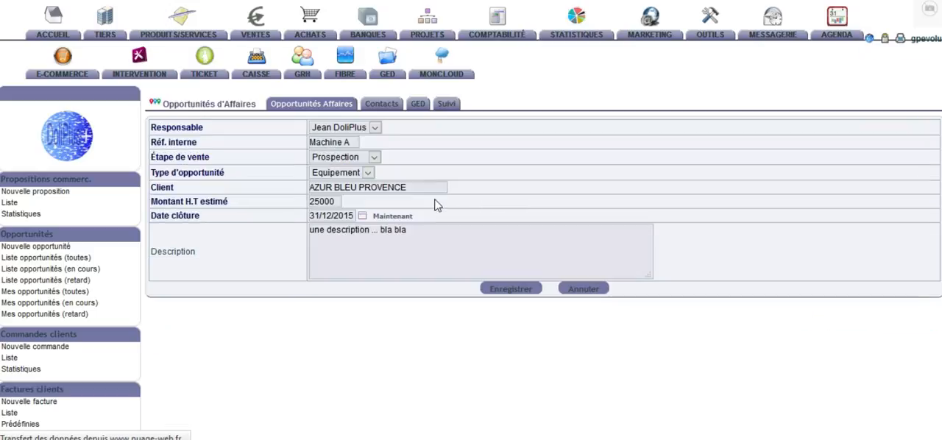
pyautogui.click(378, 158)
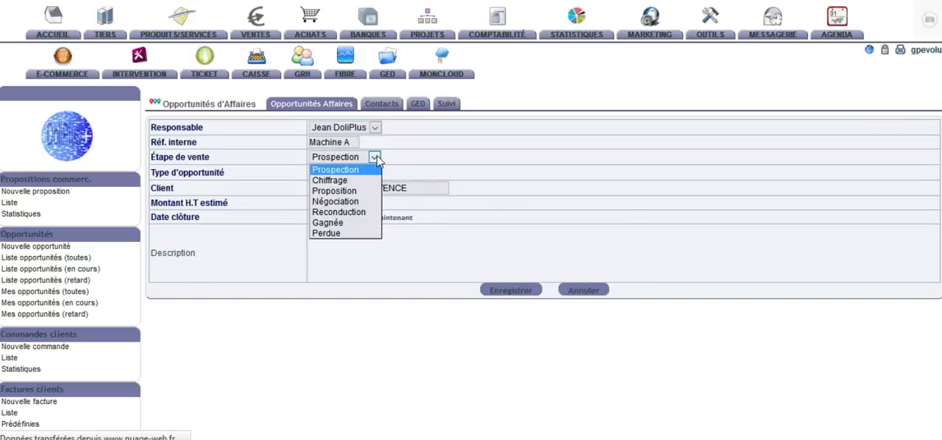
pyautogui.click(335, 183)
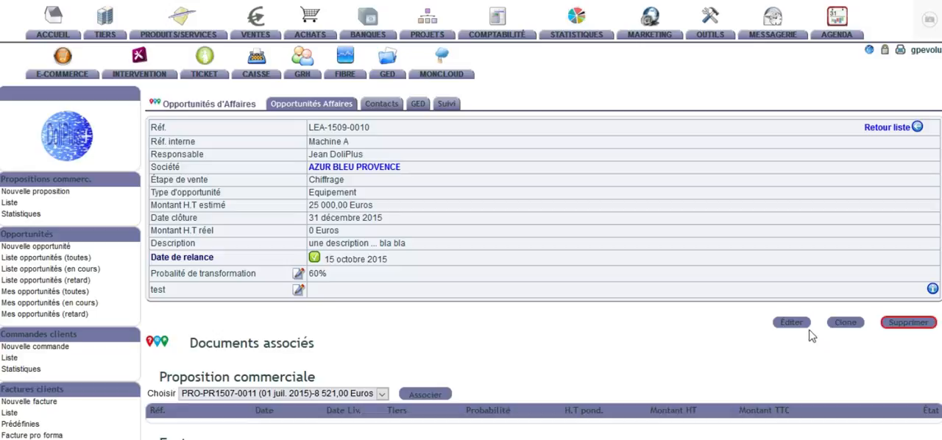
# Step: Set the opportunity's sales stage to Proposition and save the record
pyautogui.click(788, 324)
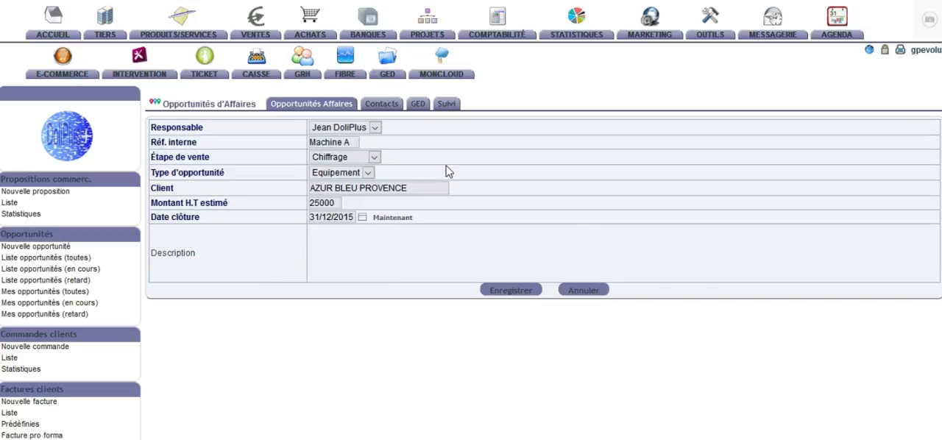
pyautogui.click(371, 160)
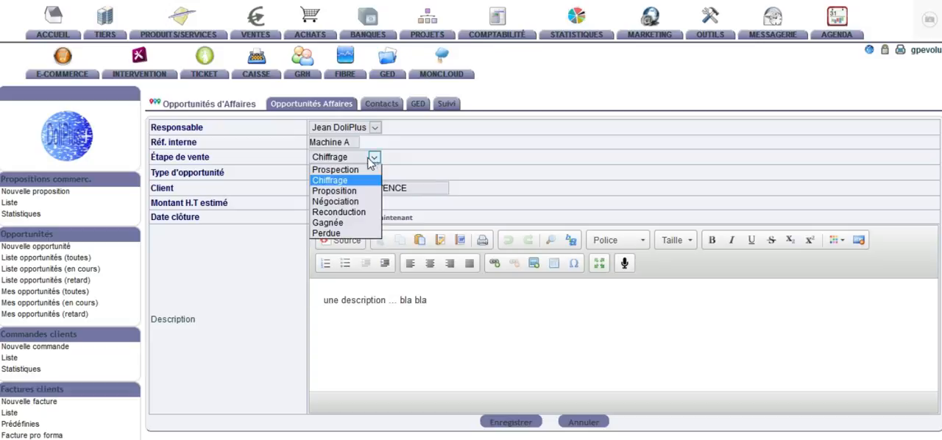
pyautogui.click(335, 189)
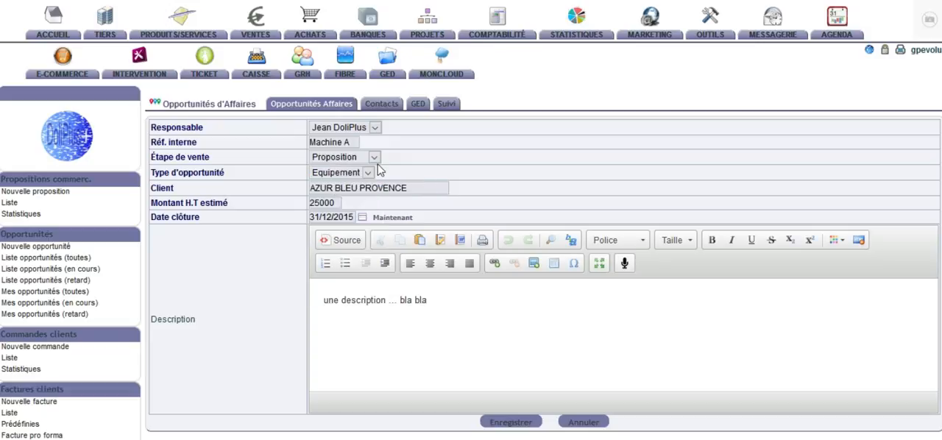
pyautogui.click(526, 423)
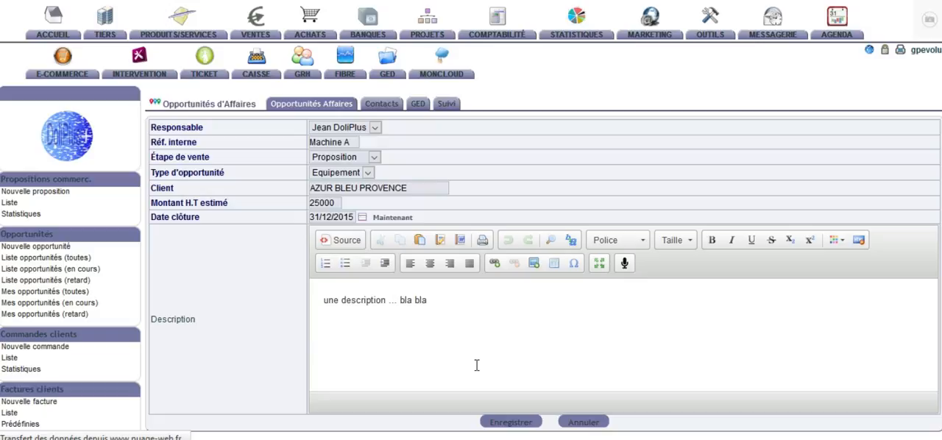
# Step: Associate the commercial proposal PRO-PR1507-0011 with the opportunity
pyautogui.scroll(-2, 477, 366)
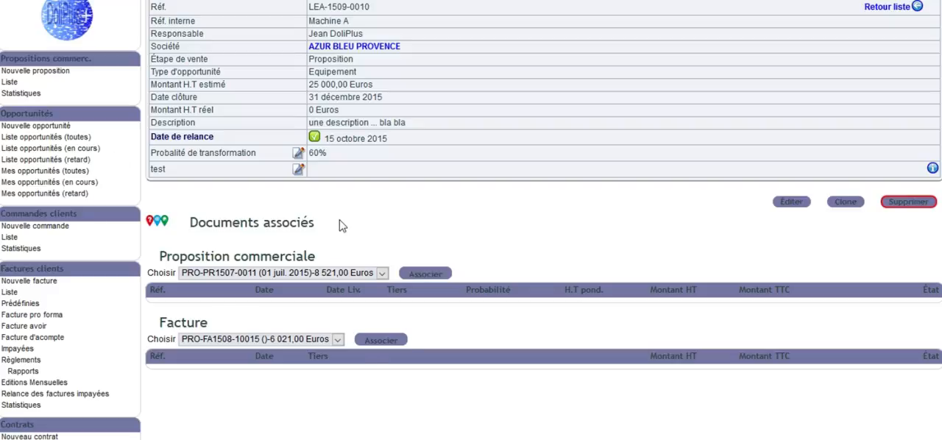
pyautogui.scroll(3, 283, 261)
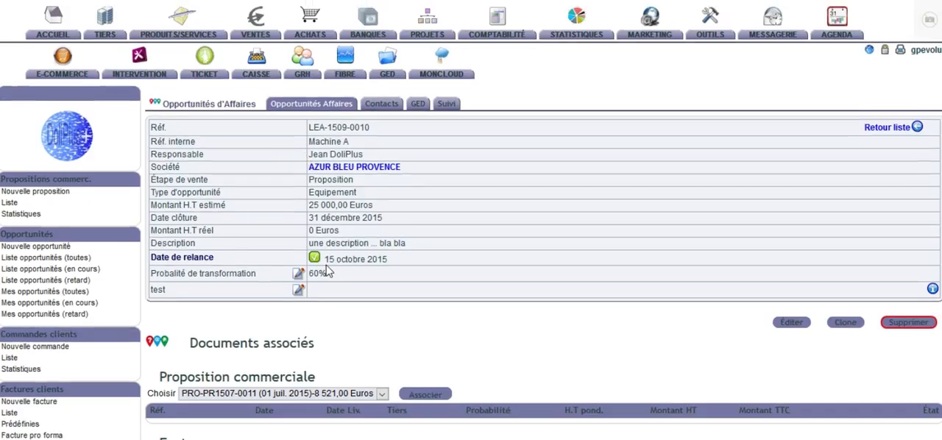
pyautogui.scroll(-3, 348, 289)
pyautogui.click(350, 277)
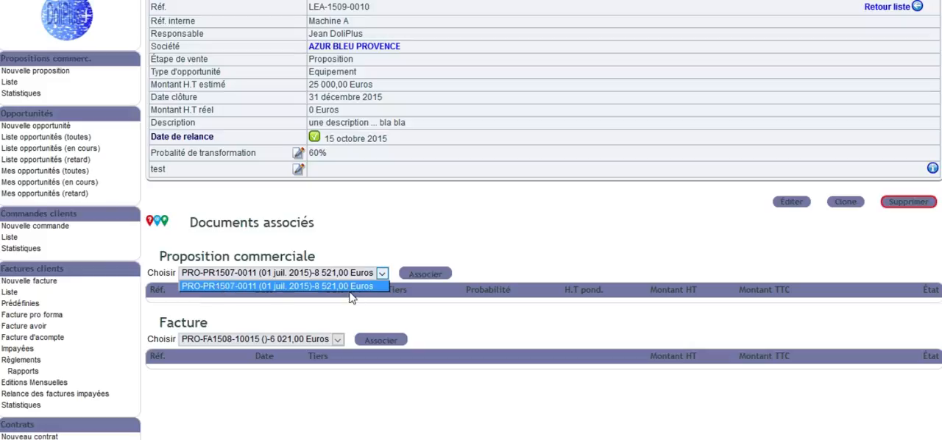
pyautogui.click(327, 271)
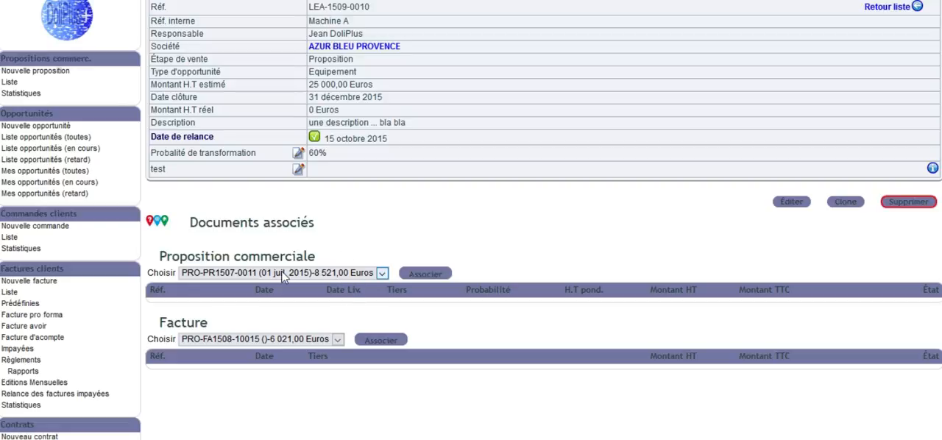
pyautogui.click(425, 274)
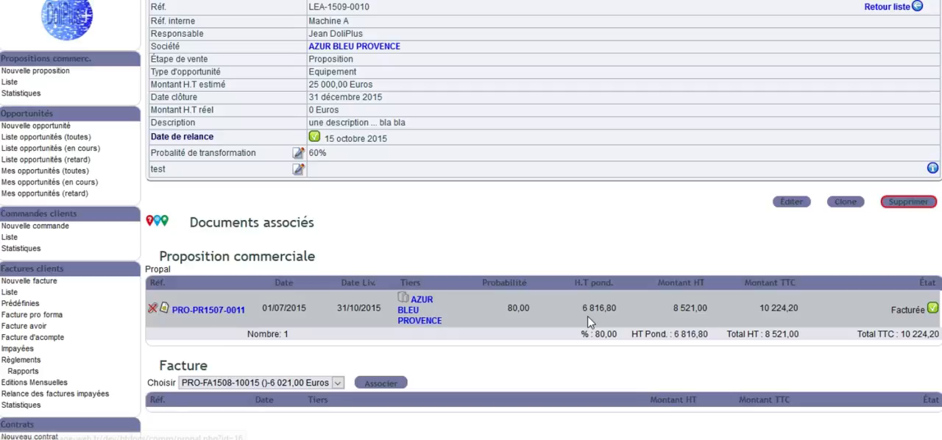
# Step: Review the associated proposal's probability, weighted amount and totals alongside the opportunity's summary fields
pyautogui.moveTo(801, 313); pyautogui.dragTo(673, 310)
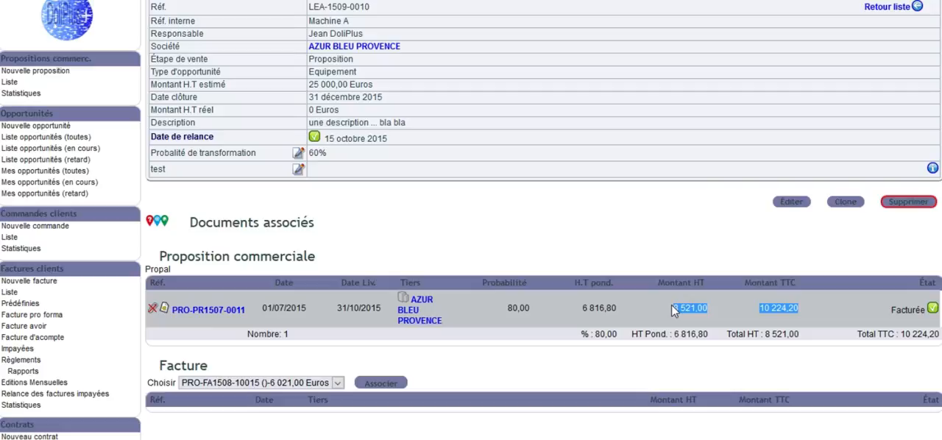
pyautogui.click(533, 308)
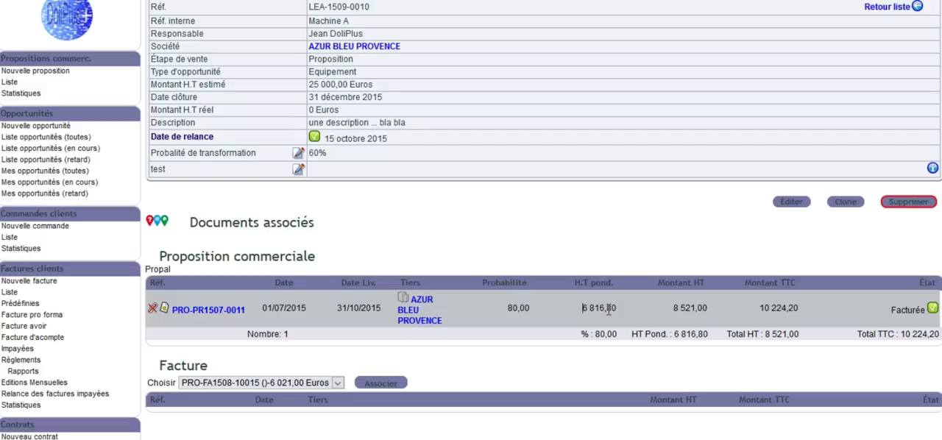
pyautogui.scroll(3, 609, 310)
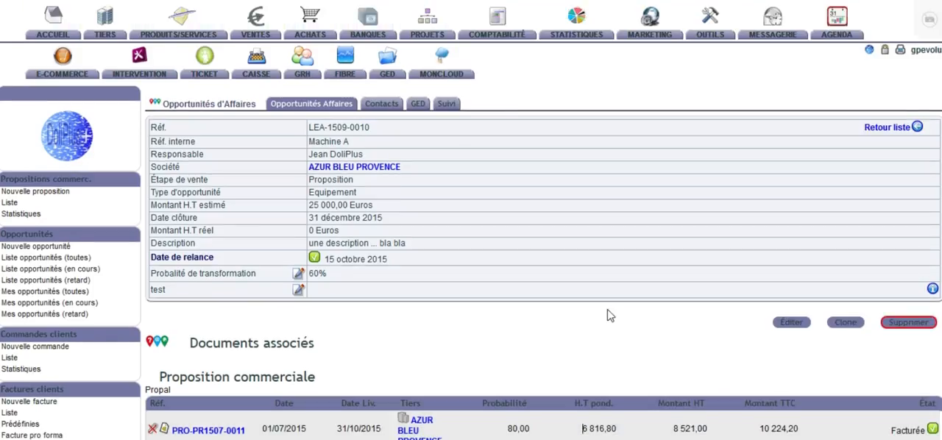
pyautogui.scroll(-3, 610, 315)
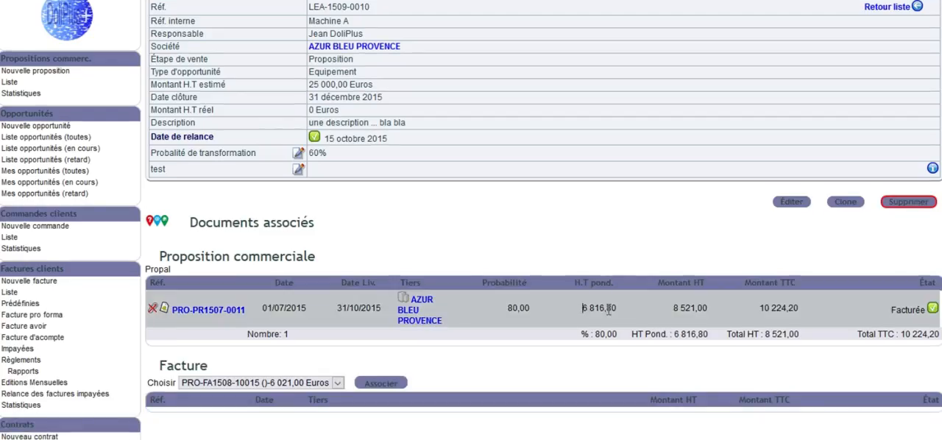
pyautogui.scroll(-3, 608, 310)
pyautogui.scroll(3, 608, 309)
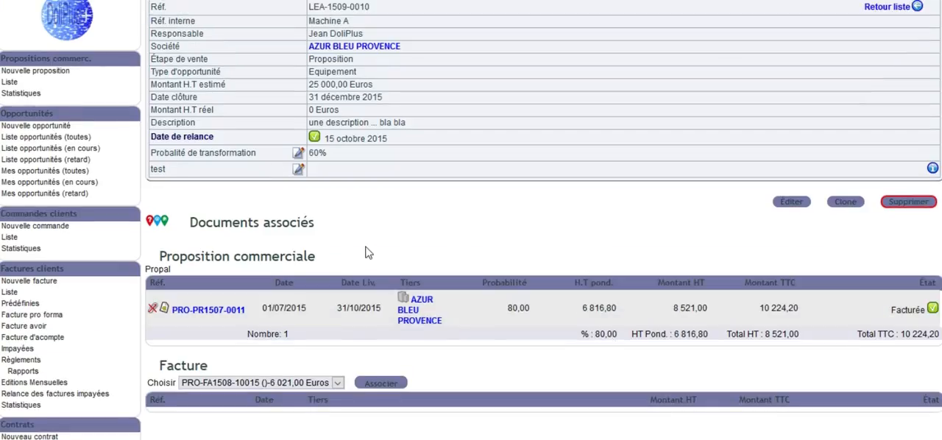
# Step: Open the associated proposal PRO-PR1507-0011 and clone it for the client AZUR BLEU PROVENCE
pyautogui.click(209, 317)
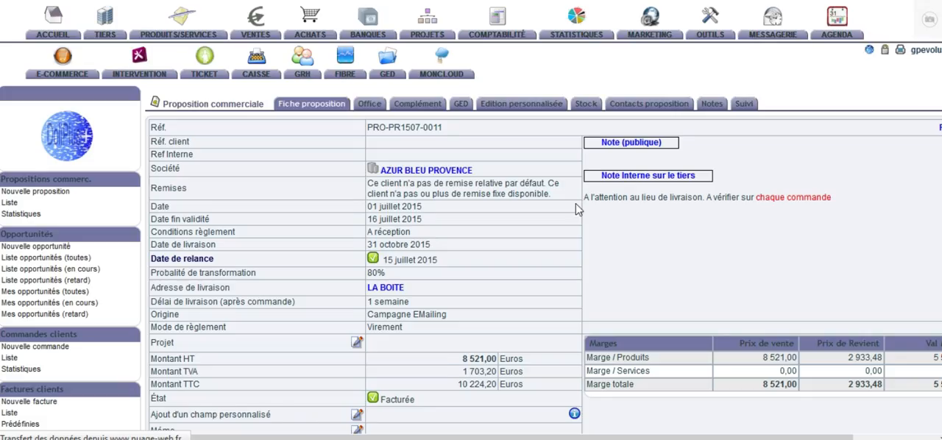
pyautogui.scroll(-3, 662, 263)
pyautogui.scroll(-6, 710, 263)
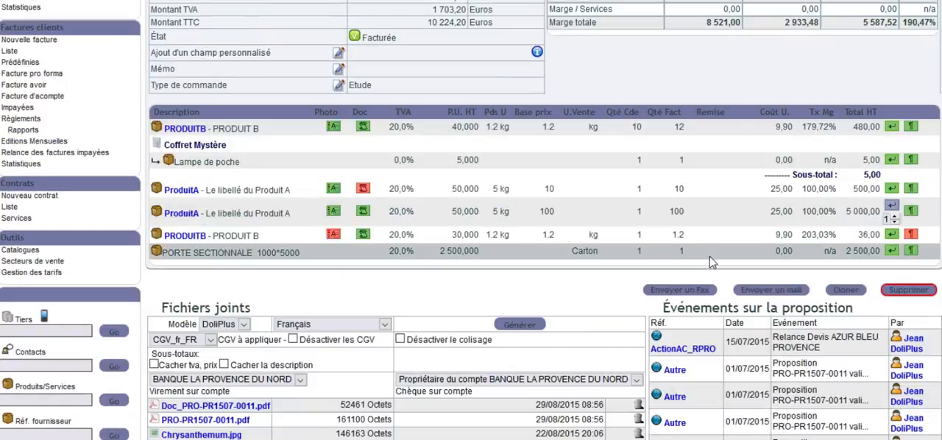
pyautogui.click(838, 297)
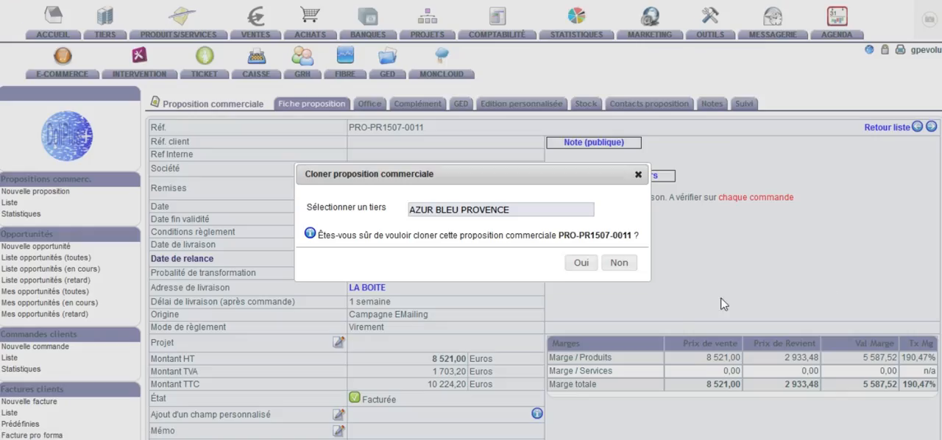
pyautogui.click(582, 263)
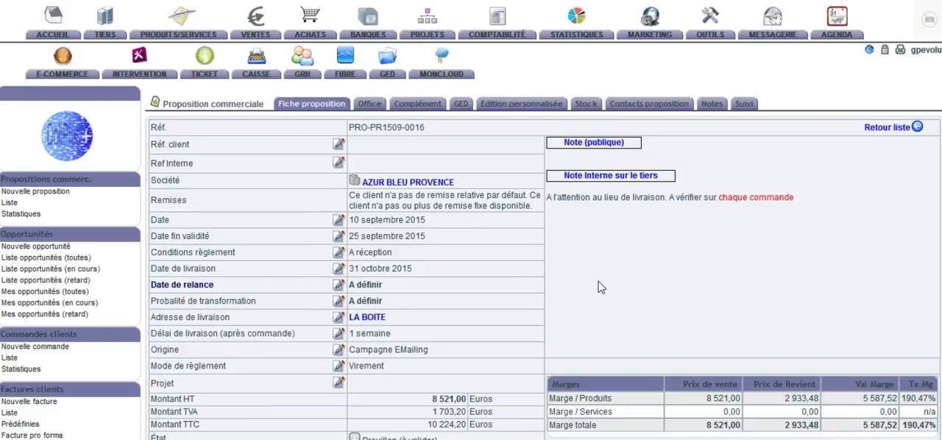
# Step: Set the ordered quantity of the first PRODUITB line in the cloned proposal to 1 and save the line
pyautogui.scroll(-5, 600, 287)
pyautogui.scroll(-10, 732, 276)
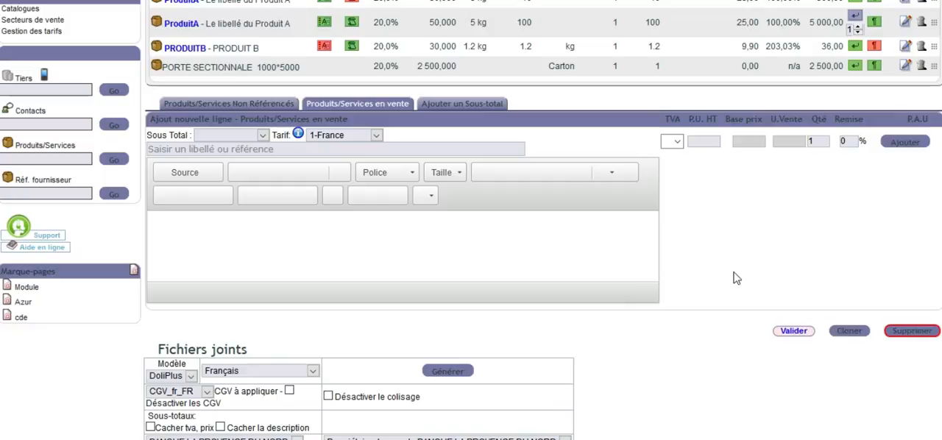
pyautogui.scroll(3, 732, 276)
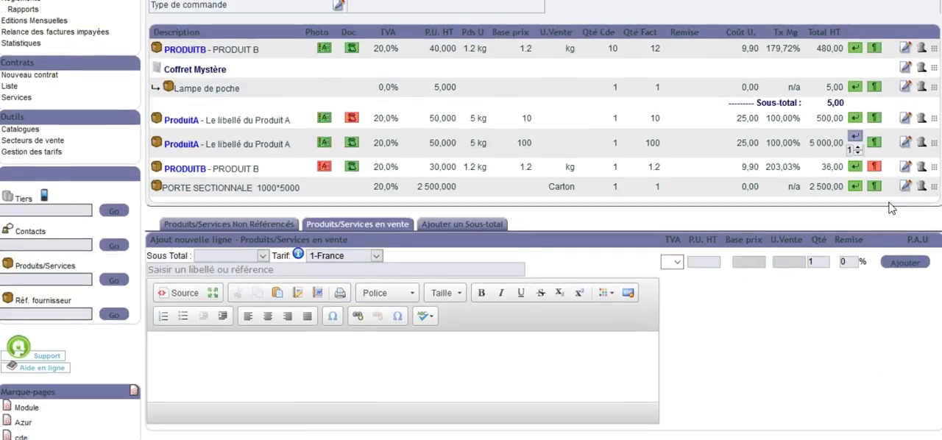
pyautogui.click(906, 49)
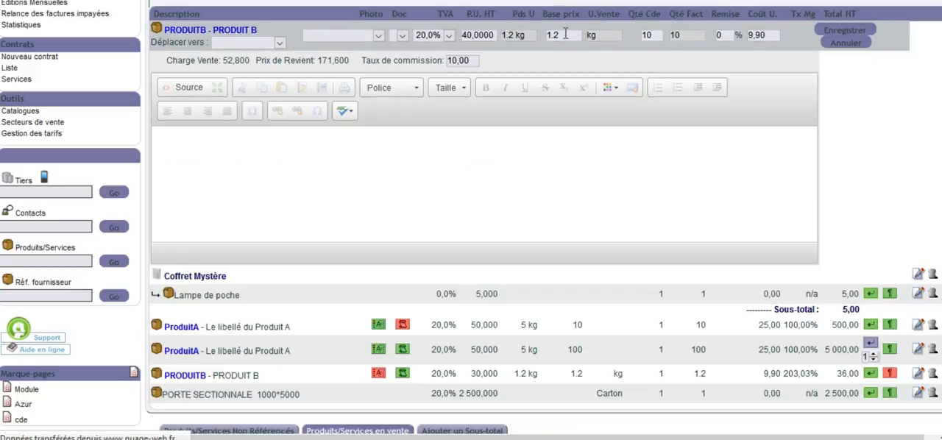
pyautogui.moveTo(656, 35); pyautogui.dragTo(639, 34)
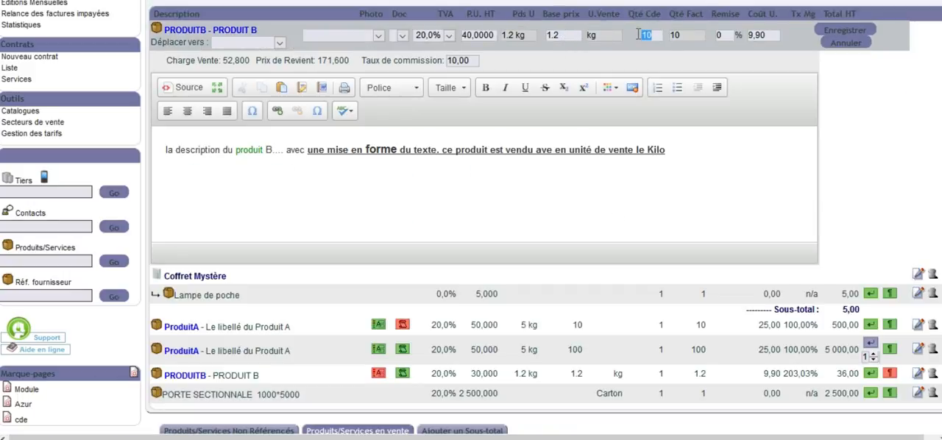
pyautogui.write('1')
pyautogui.click(843, 31)
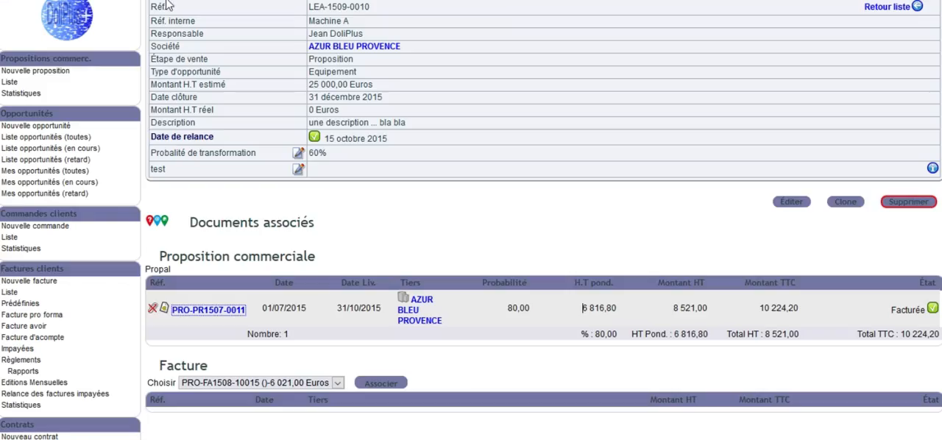
# Step: Reload opportunity LEA-1509-0010 and associate the cloned proposal PRO-PR1509-0016 with it
pyautogui.scroll(3, 441, 165)
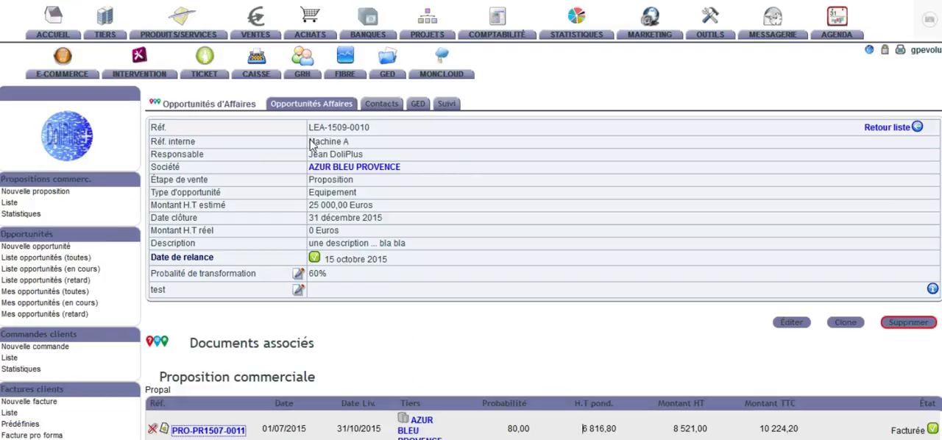
pyautogui.click(304, 104)
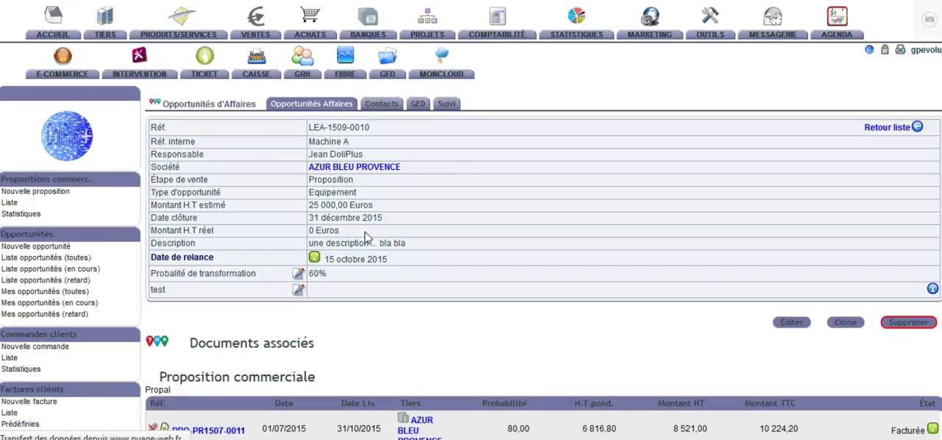
pyautogui.scroll(-3, 368, 236)
pyautogui.click(324, 273)
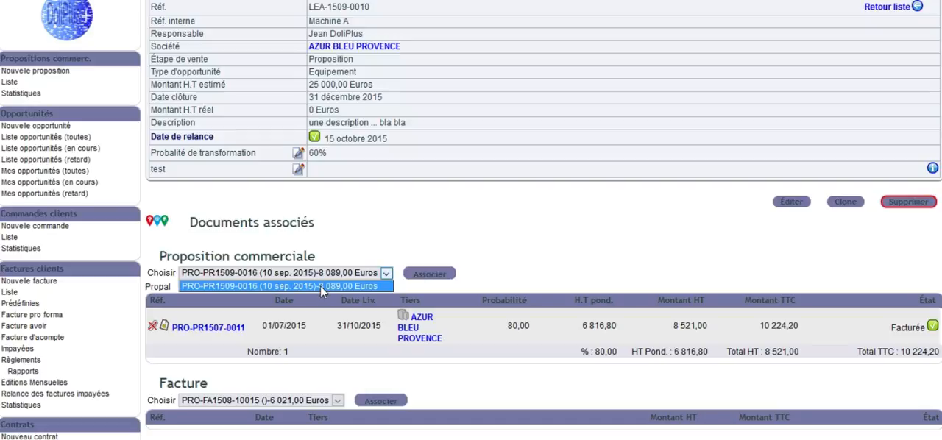
pyautogui.click(321, 290)
pyautogui.click(443, 274)
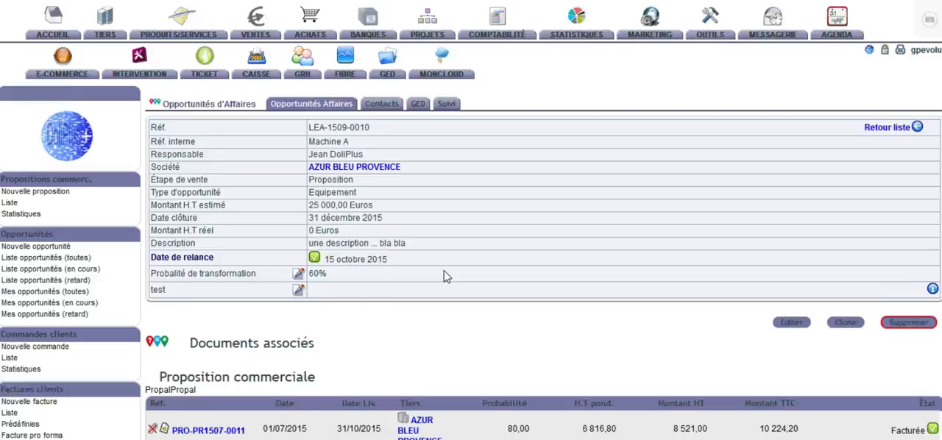
# Step: Review both associated proposals' probabilities, weighted amounts and totals against the opportunity's estimated amount and conversion probability
pyautogui.scroll(-5, 444, 274)
pyautogui.scroll(3, 456, 269)
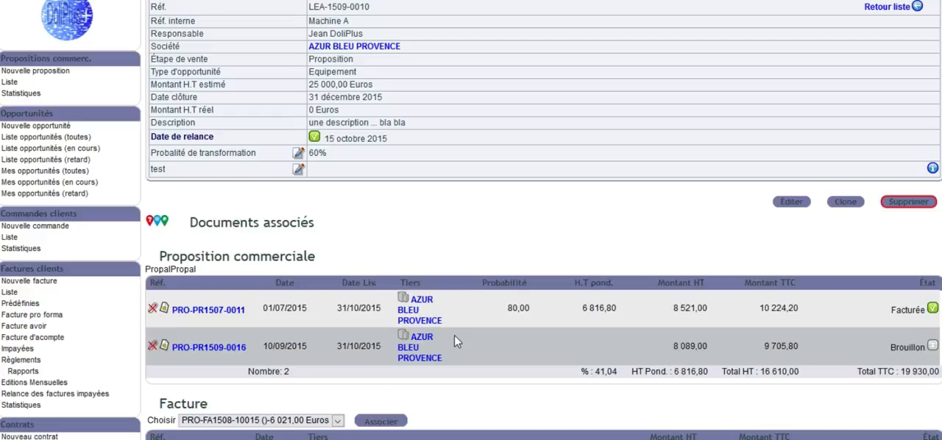
pyautogui.scroll(2, 454, 335)
pyautogui.scroll(-2, 454, 340)
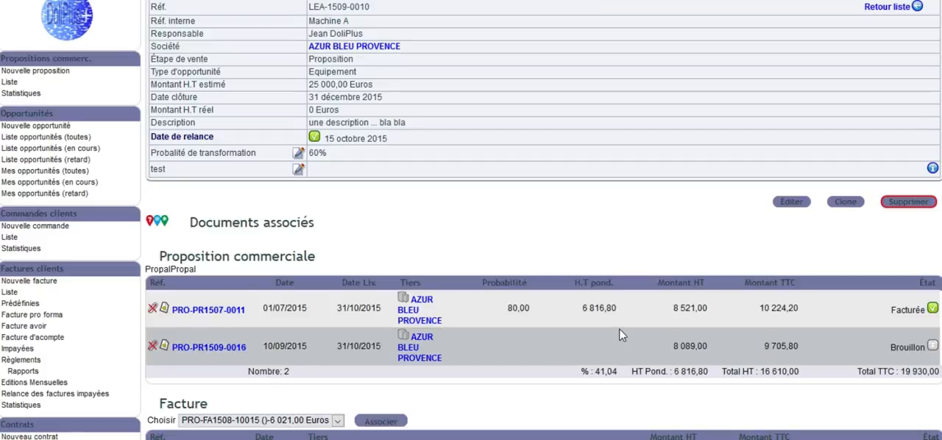
pyautogui.scroll(3, 619, 331)
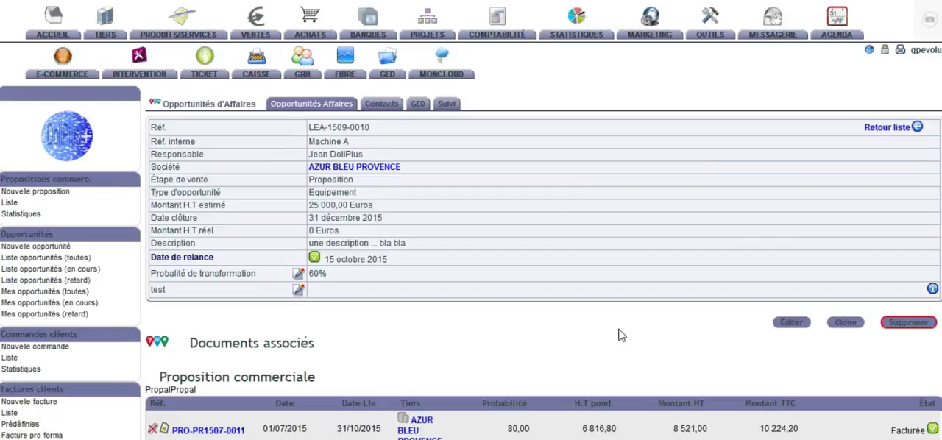
pyautogui.scroll(-3, 618, 336)
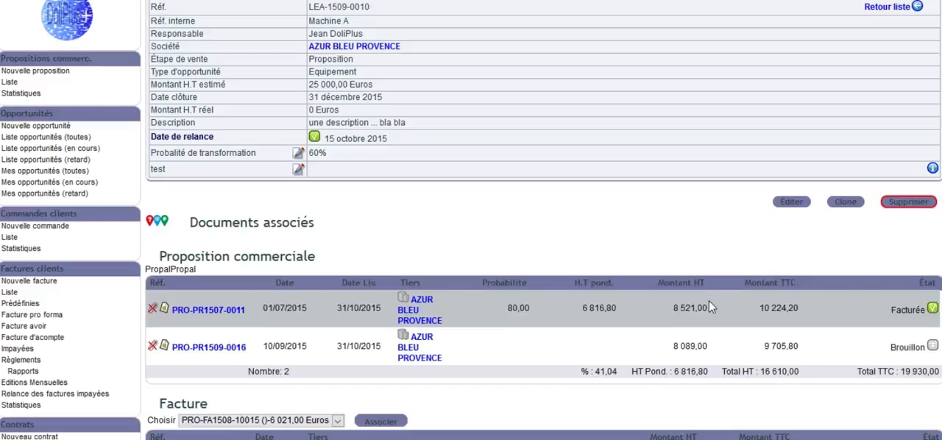
pyautogui.scroll(3, 675, 358)
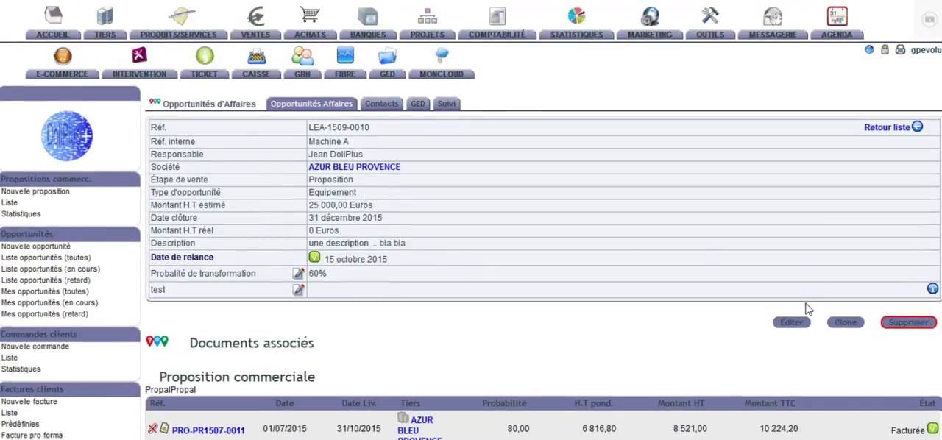
# Step: Set the opportunity's sales stage to Négociation and save the record
pyautogui.click(794, 323)
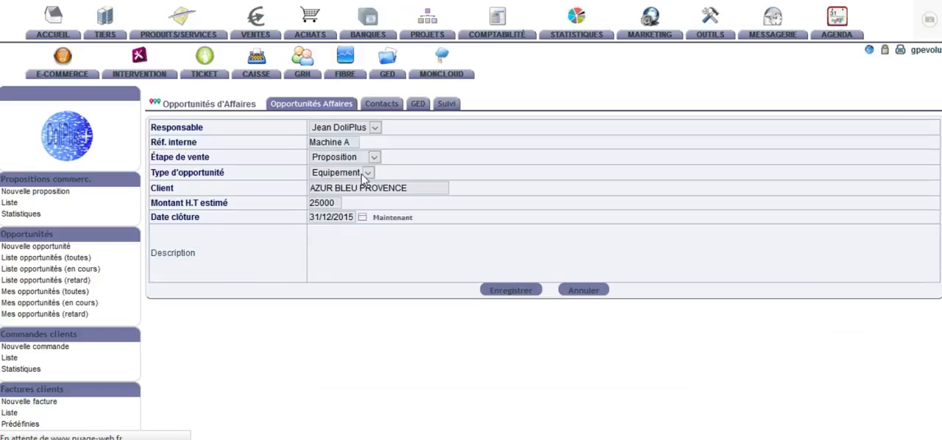
pyautogui.click(373, 157)
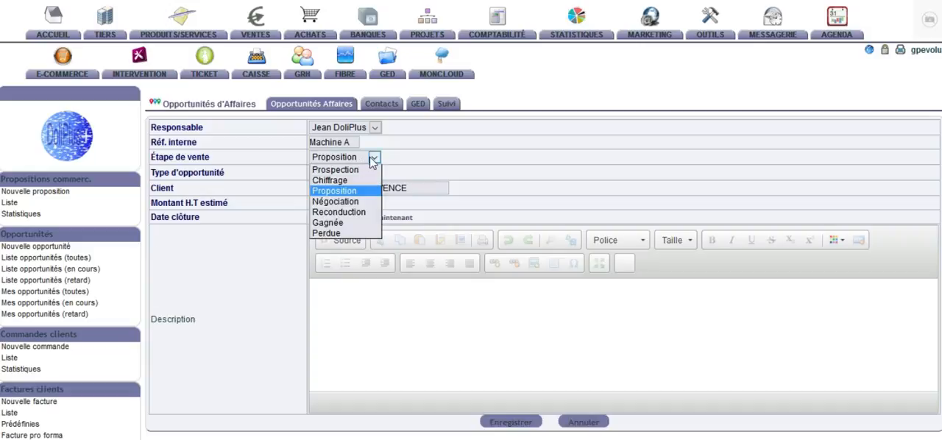
pyautogui.click(350, 206)
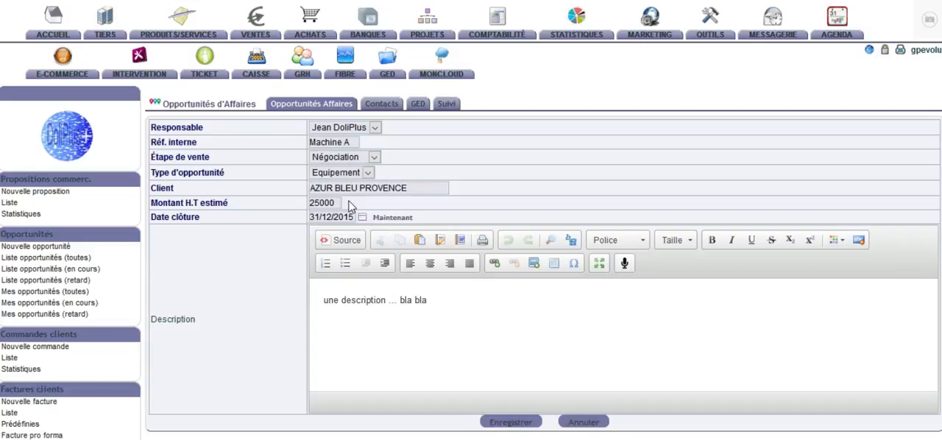
pyautogui.click(516, 424)
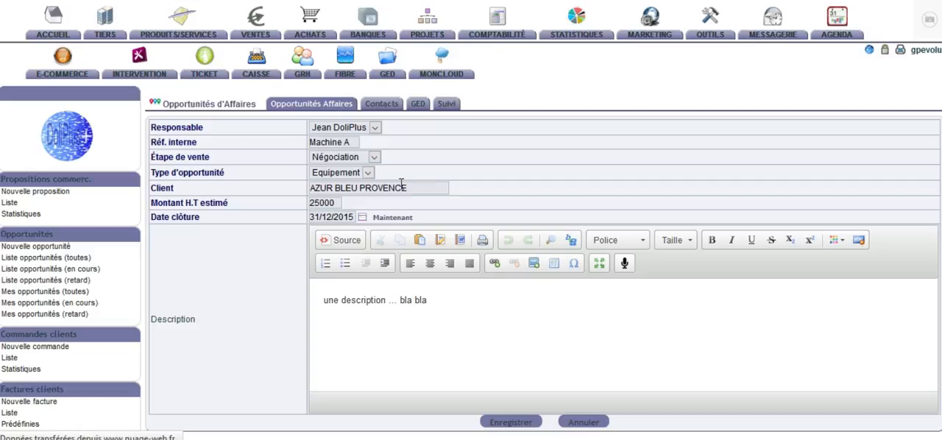
pyautogui.scroll(-2, 410, 198)
pyautogui.scroll(-4, 409, 198)
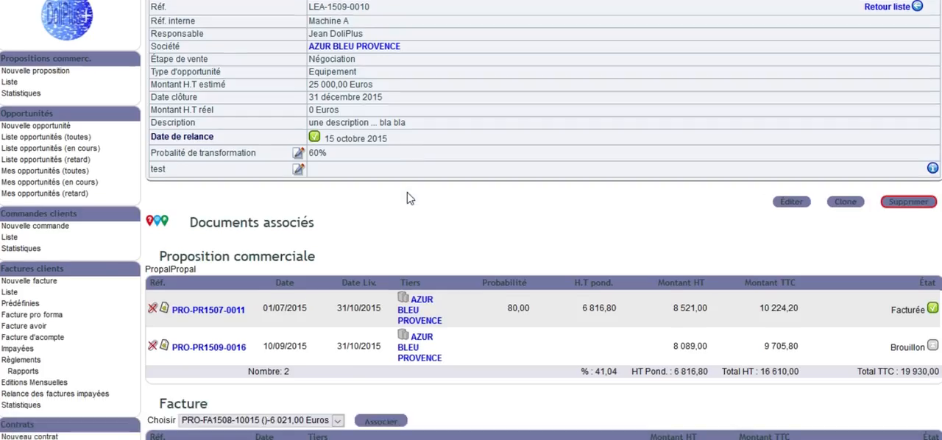
pyautogui.scroll(8, 407, 197)
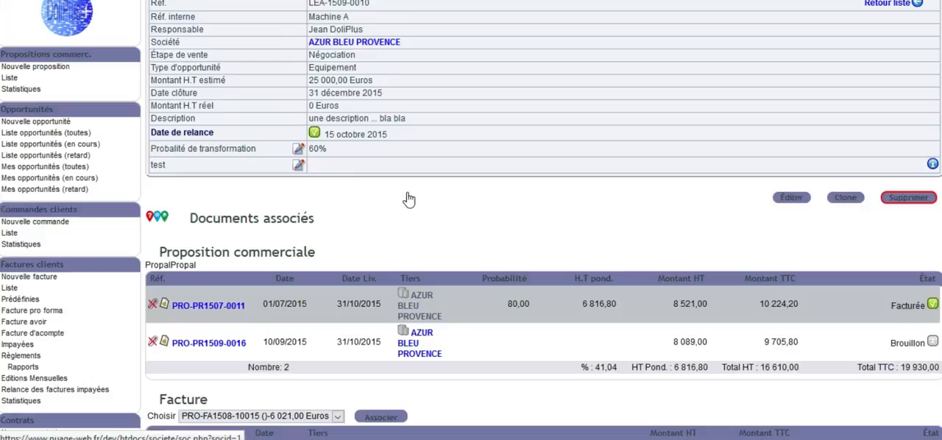
pyautogui.scroll(-5, 407, 197)
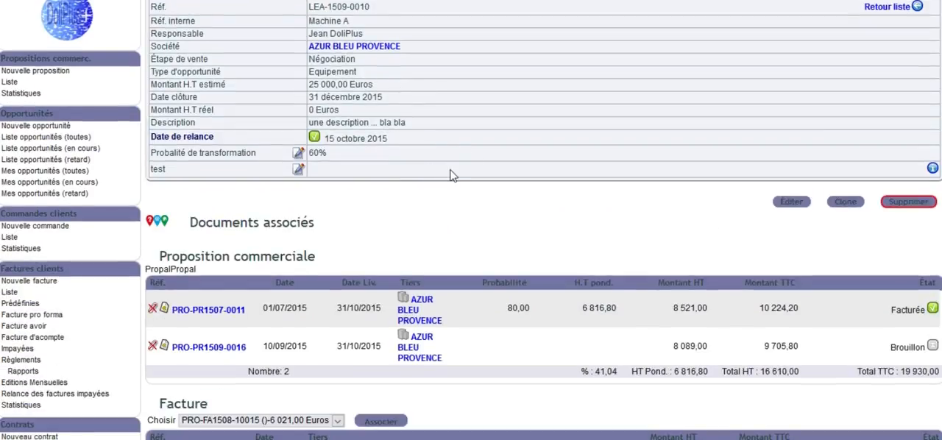
# Step: Associate invoice PRO-FA1508-10015 with the opportunity and check the opportunity's actual amount excluding tax
pyautogui.scroll(-6, 451, 175)
pyautogui.scroll(8, 450, 173)
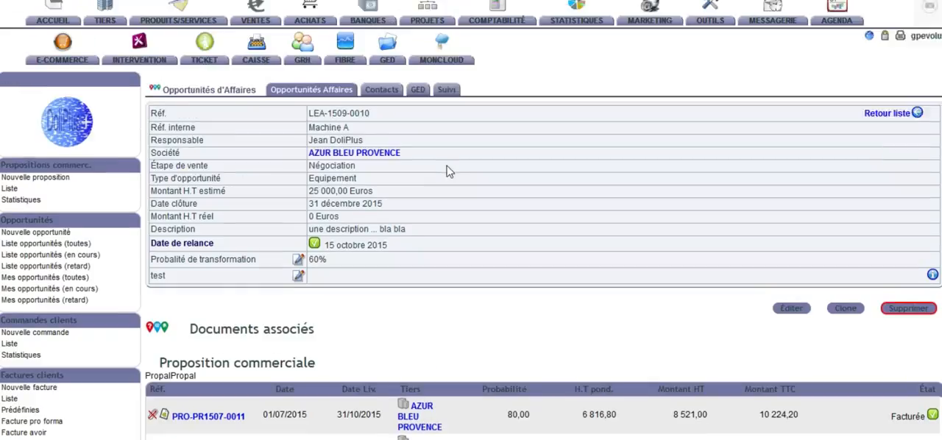
pyautogui.scroll(-6, 449, 171)
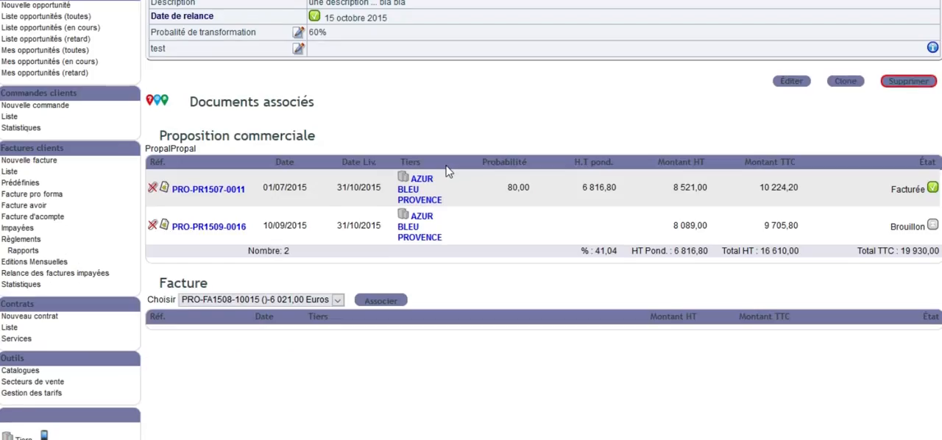
pyautogui.click(337, 299)
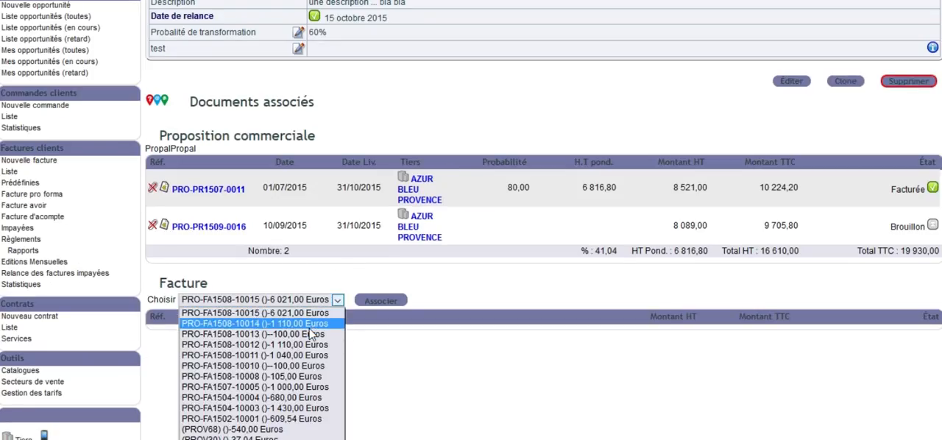
pyautogui.click(323, 313)
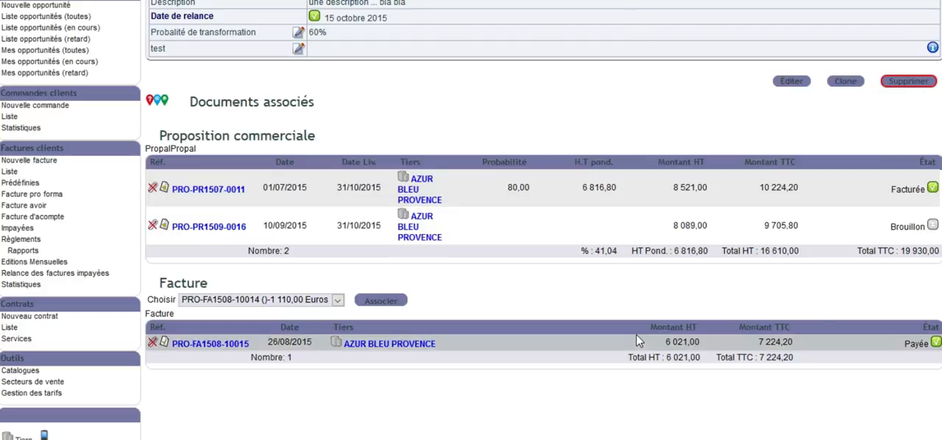
pyautogui.scroll(5, 705, 370)
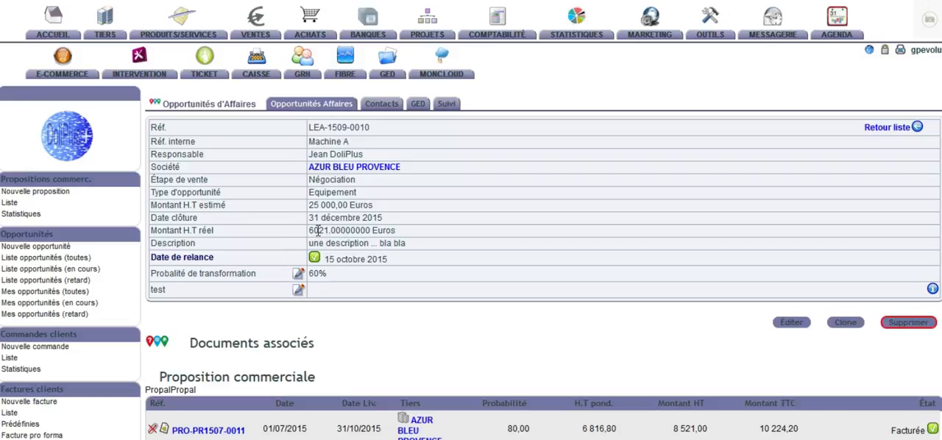
pyautogui.scroll(-3, 338, 300)
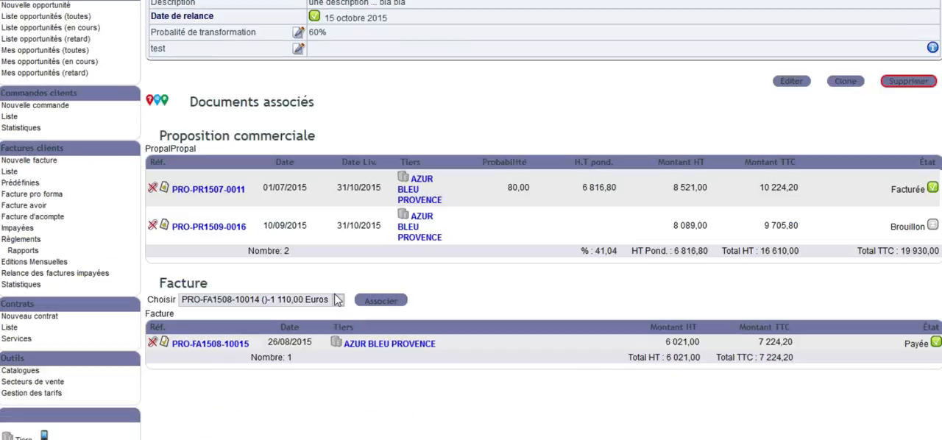
# Step: Add the internal user of MA SOCIETE1 to the opportunity's contacts with the contact type Commercial à l'origine de l'affaire
pyautogui.scroll(5, 337, 299)
pyautogui.scroll(-3, 341, 295)
pyautogui.scroll(3, 454, 172)
pyautogui.click(392, 108)
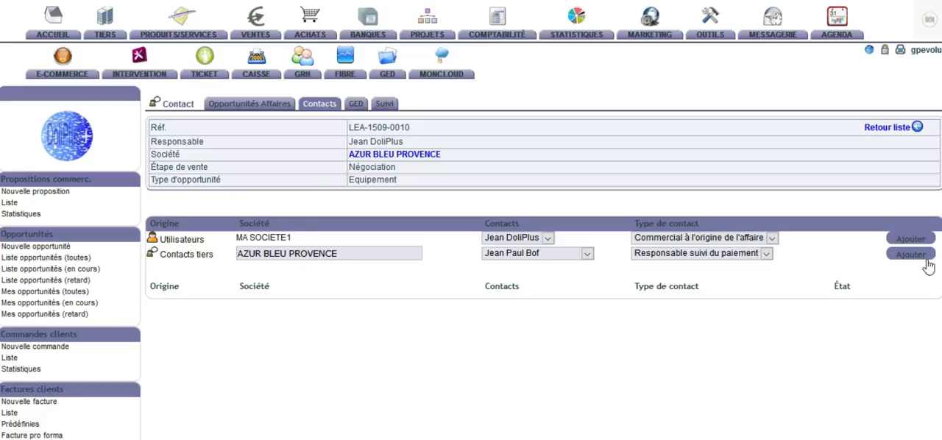
pyautogui.click(774, 252)
pyautogui.click(773, 254)
pyautogui.click(772, 239)
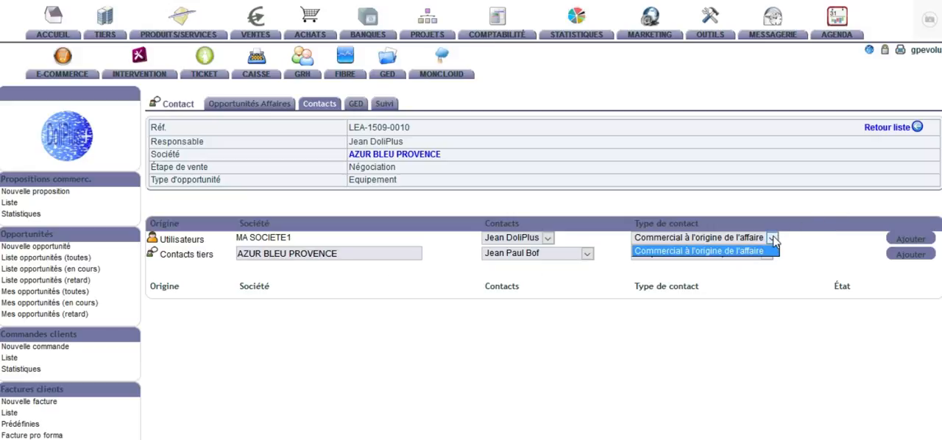
pyautogui.click(773, 239)
pyautogui.click(910, 239)
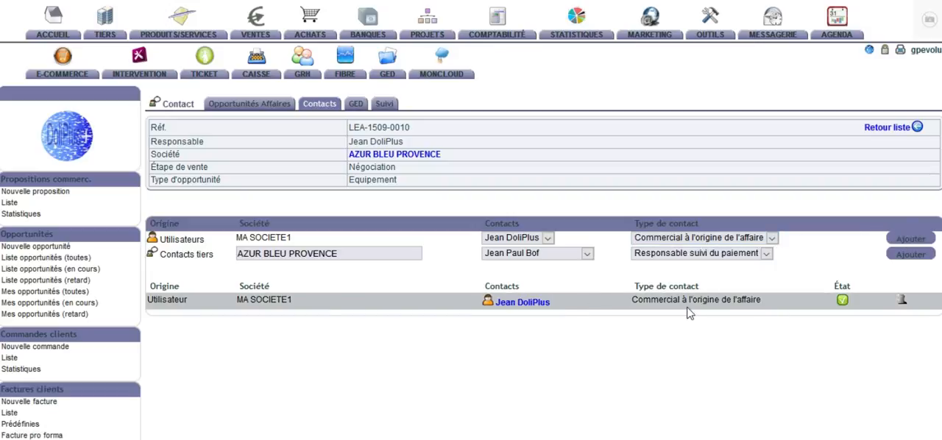
# Step: Examine the opportunity's linked document storage (GED) and return to its summary with the associated proposals and invoice
pyautogui.click(357, 106)
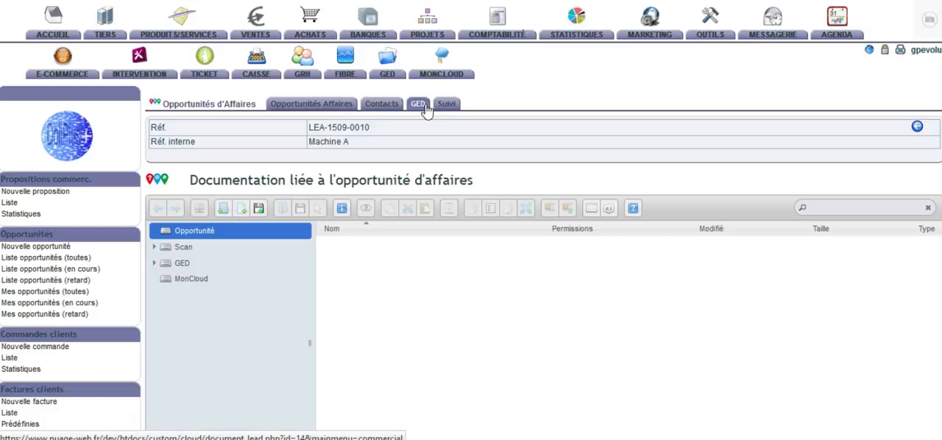
pyautogui.click(320, 110)
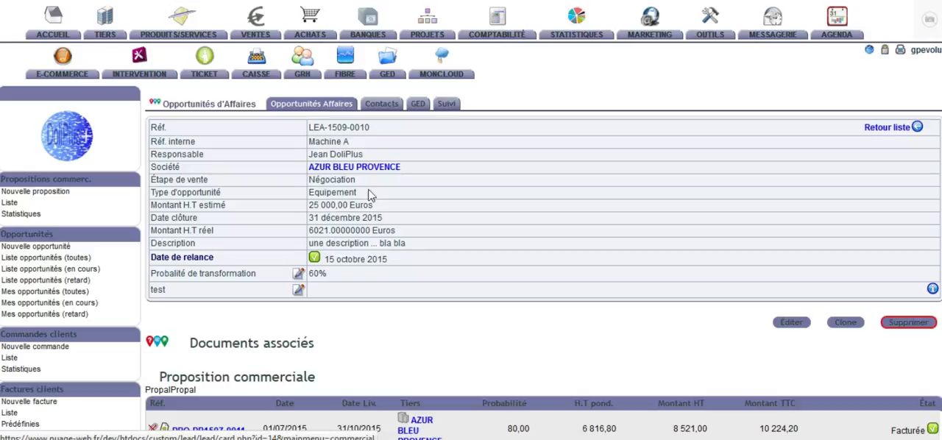
pyautogui.scroll(-3, 394, 219)
pyautogui.scroll(-3, 394, 218)
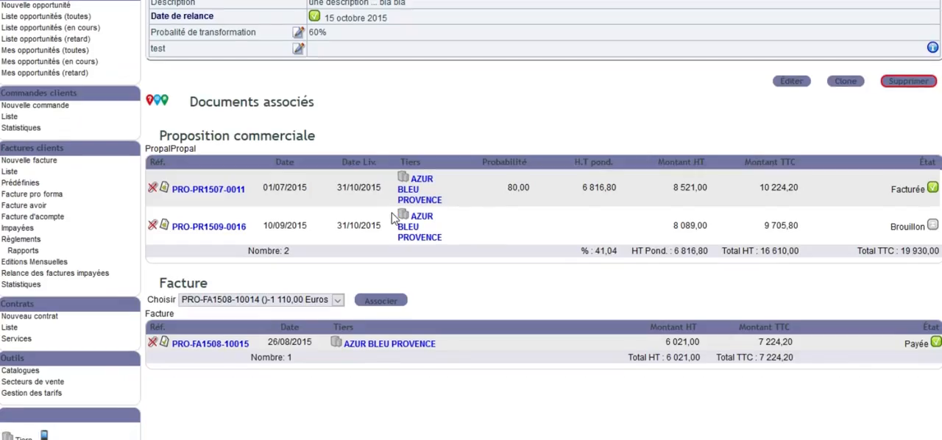
pyautogui.scroll(6, 395, 213)
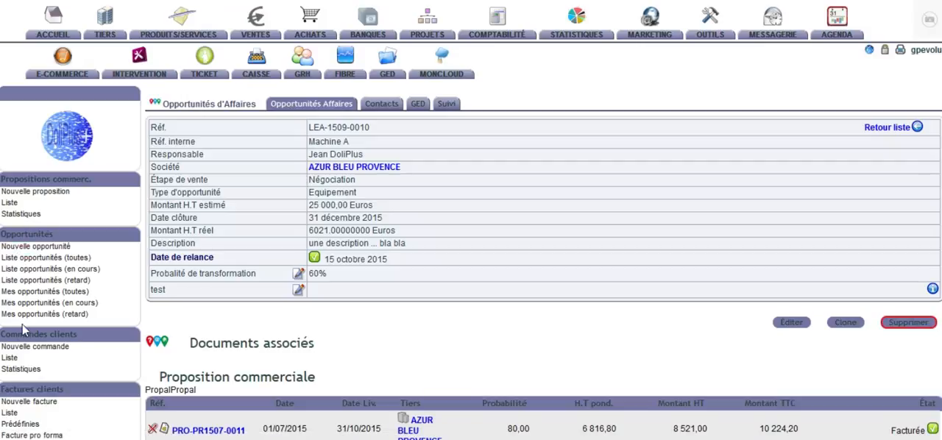
pyautogui.moveTo(254, 38)
pyautogui.moveTo(263, 77)
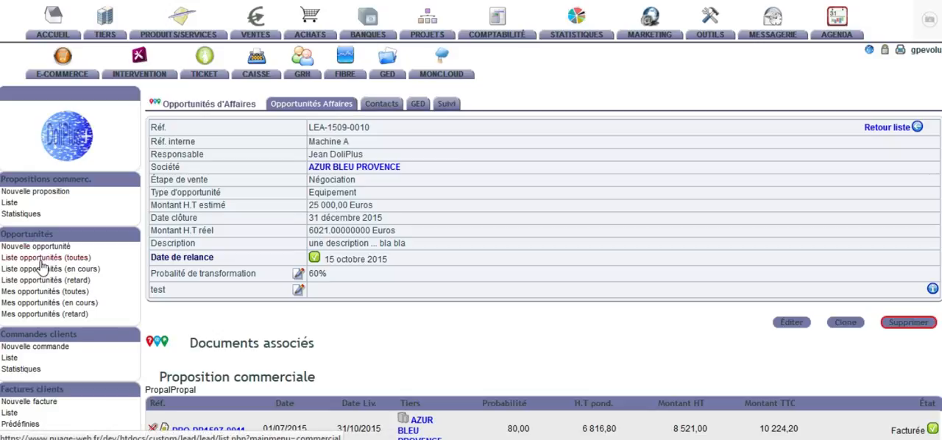
# Step: Browse the lists of all opportunities, ongoing opportunities and overdue opportunities
pyautogui.click(33, 259)
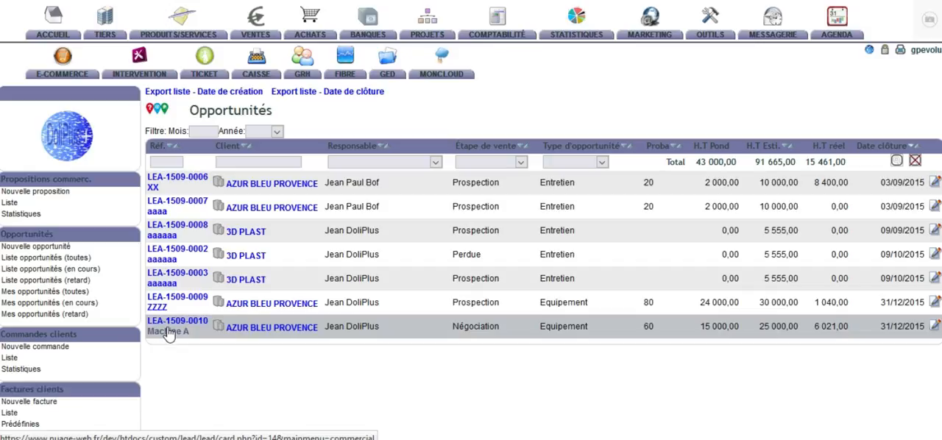
pyautogui.click(33, 275)
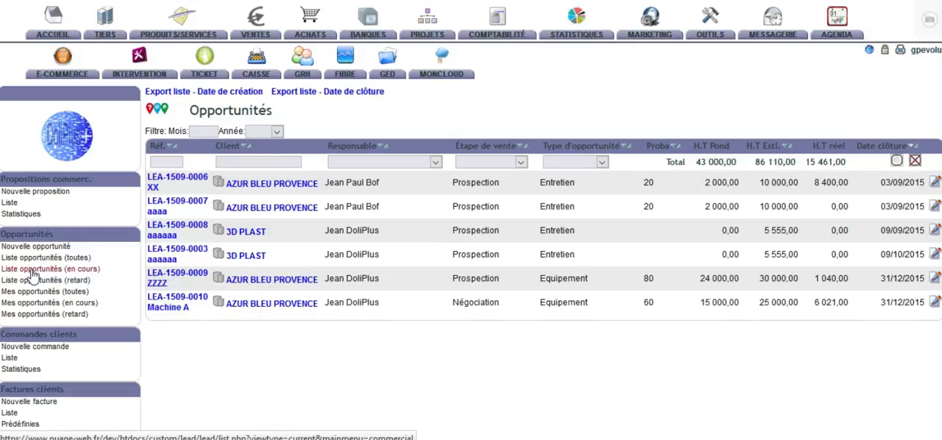
pyautogui.click(38, 286)
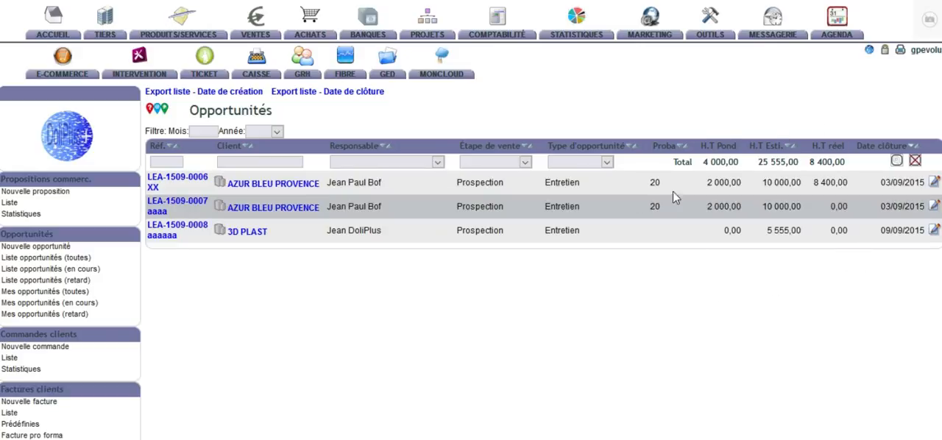
# Step: Compare the probability, estimated amount and weighted amount excluding tax of the AZUR BLEU PROVENCE opportunities in the overdue list
pyautogui.doubleClick(655, 206)
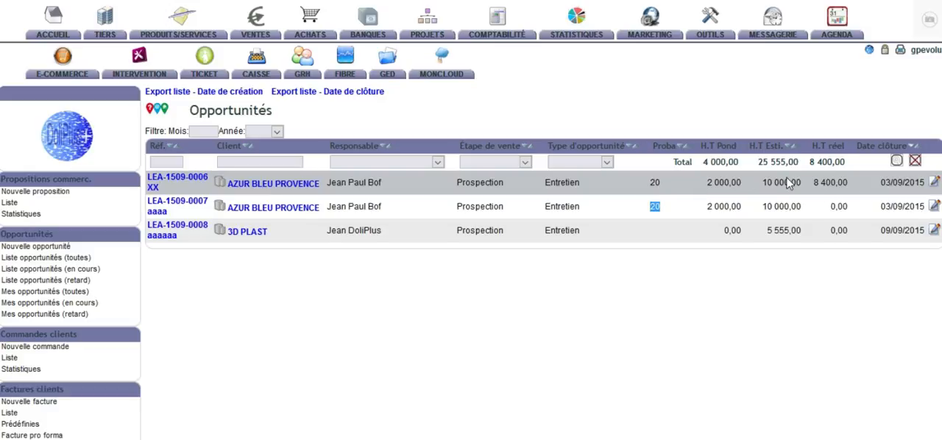
pyautogui.doubleClick(723, 182)
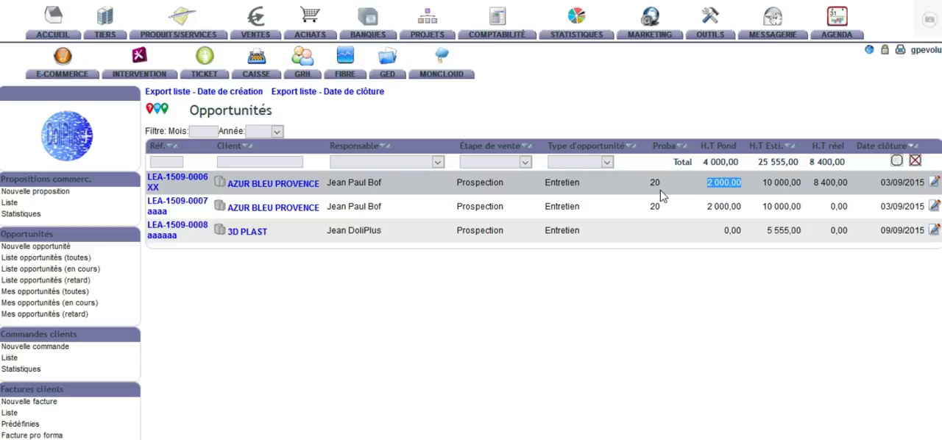
pyautogui.doubleClick(656, 184)
pyautogui.moveTo(803, 183); pyautogui.dragTo(764, 183)
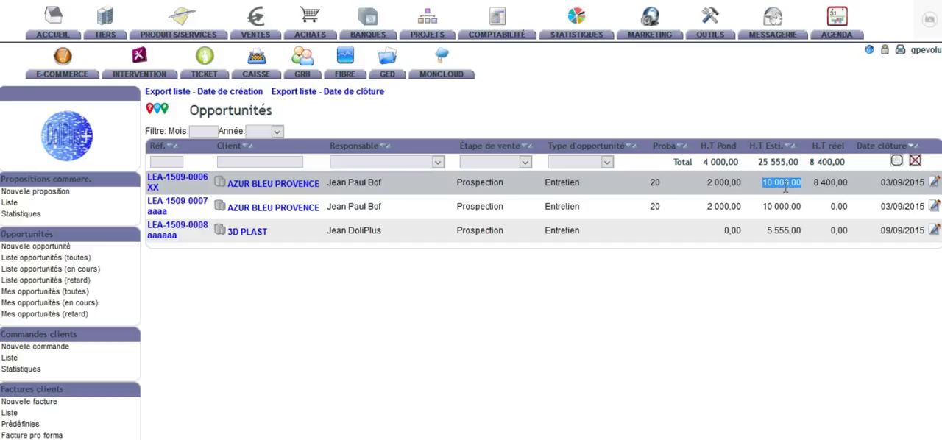
pyautogui.moveTo(743, 182); pyautogui.dragTo(707, 184)
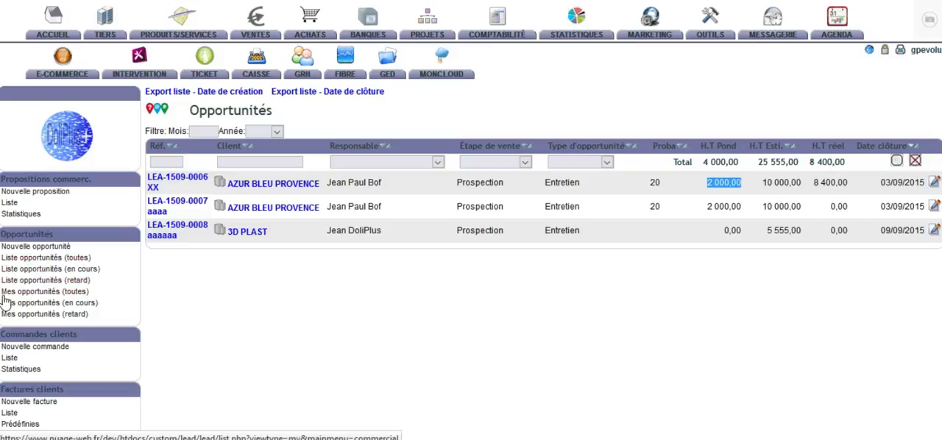
# Step: Review the list of all my opportunities and the opportunities overview with its statistics charts and groupings by sales stage
pyautogui.click(45, 293)
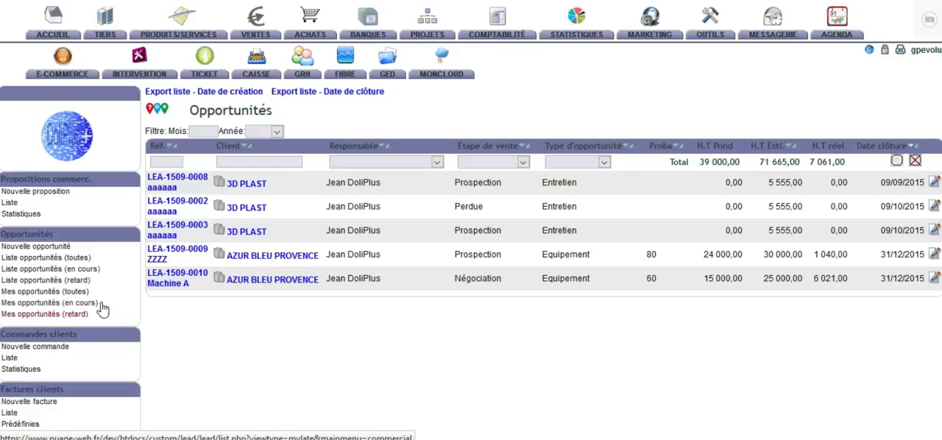
pyautogui.click(26, 237)
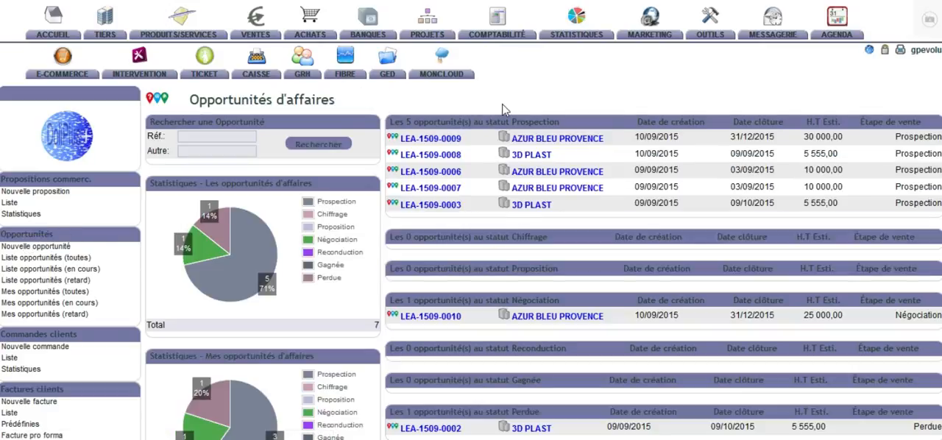
pyautogui.scroll(-3, 515, 235)
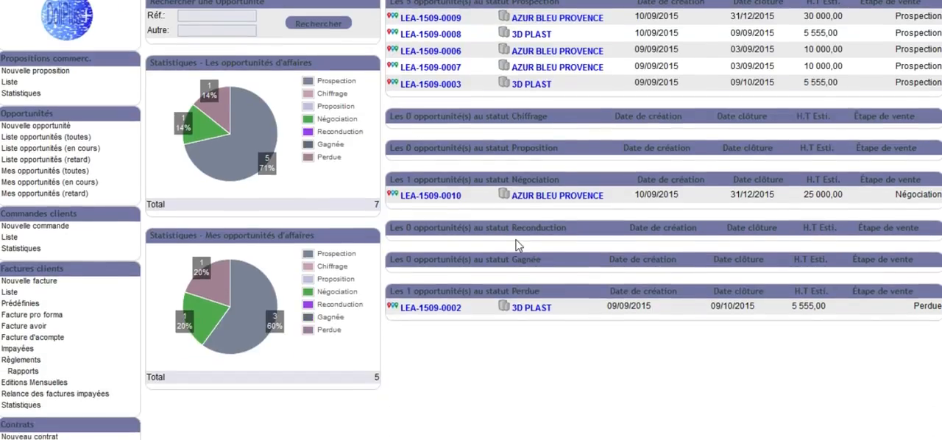
pyautogui.scroll(3, 485, 199)
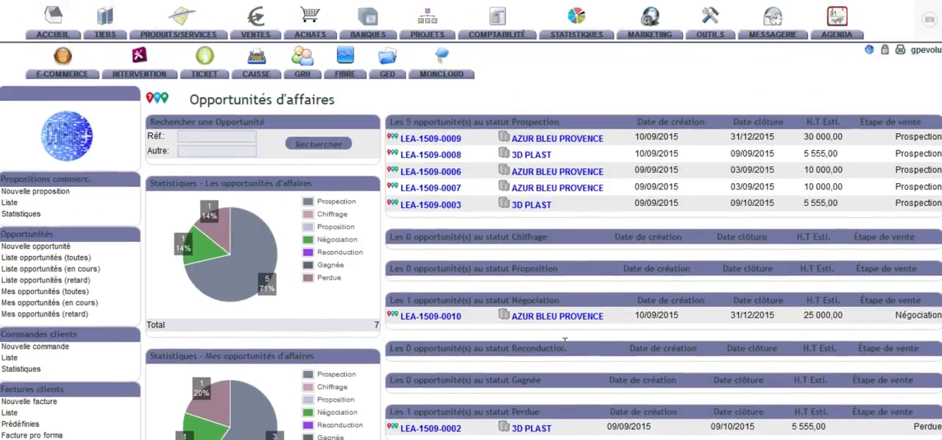
pyautogui.scroll(-3, 559, 346)
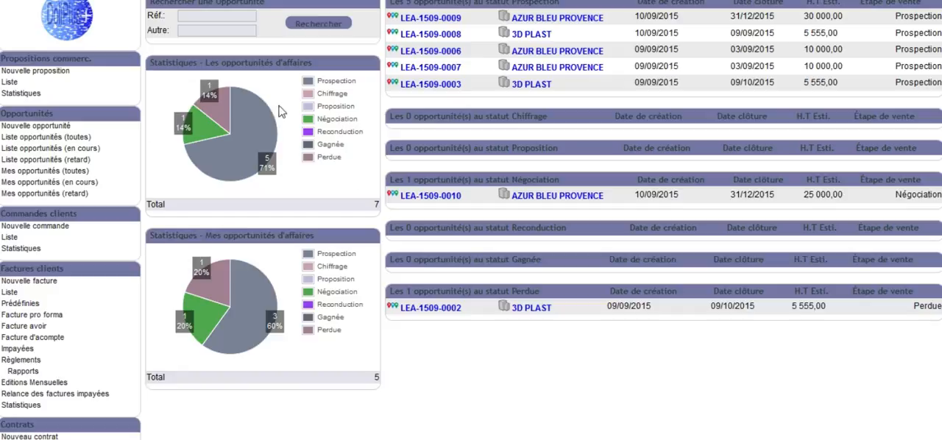
pyautogui.scroll(3, 253, 307)
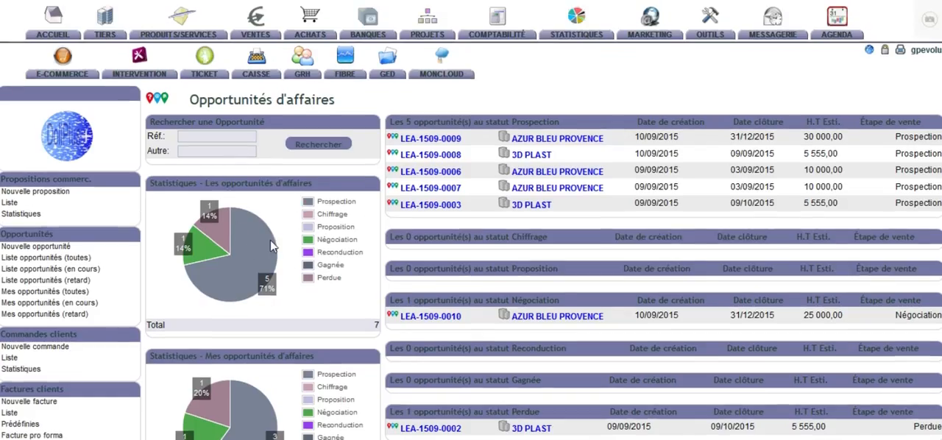
pyautogui.scroll(-3, 346, 287)
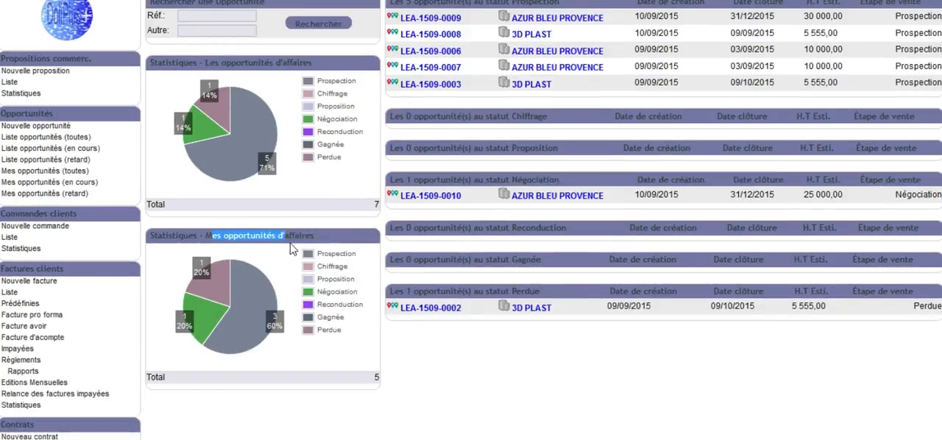
pyautogui.scroll(3, 290, 249)
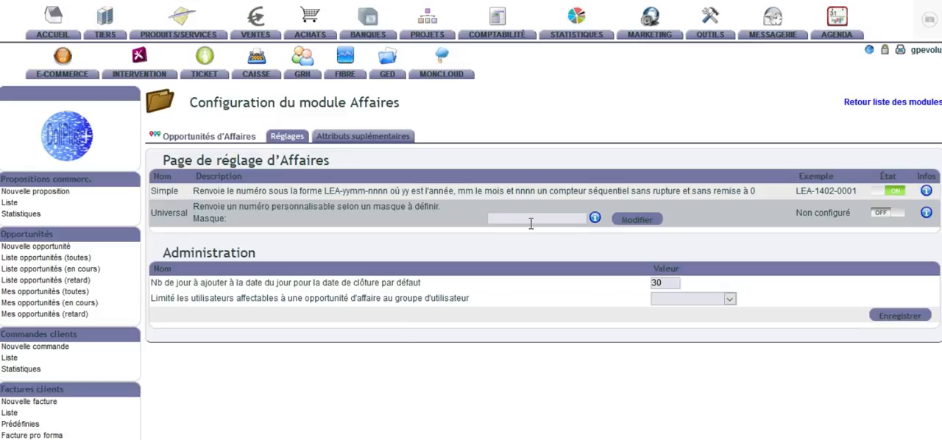
# Step: Examine the Affaires module's numbering example and the user groups available for limiting who can be assigned to an opportunity
pyautogui.moveTo(858, 192); pyautogui.dragTo(797, 190)
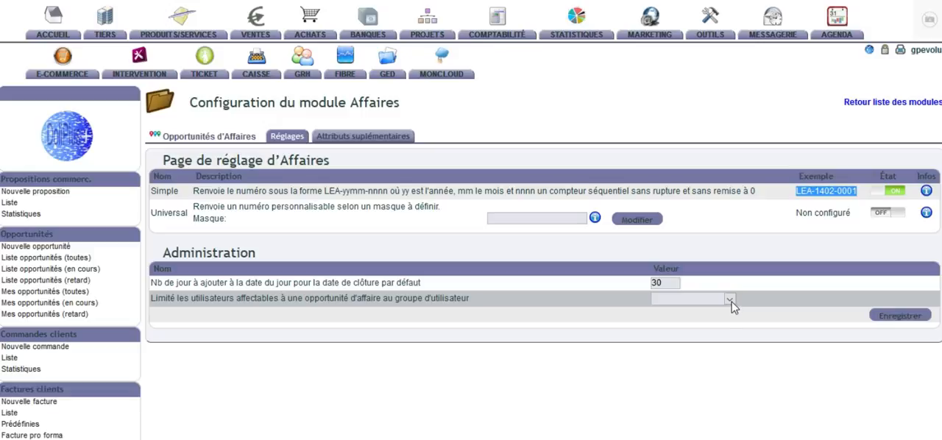
pyautogui.click(685, 299)
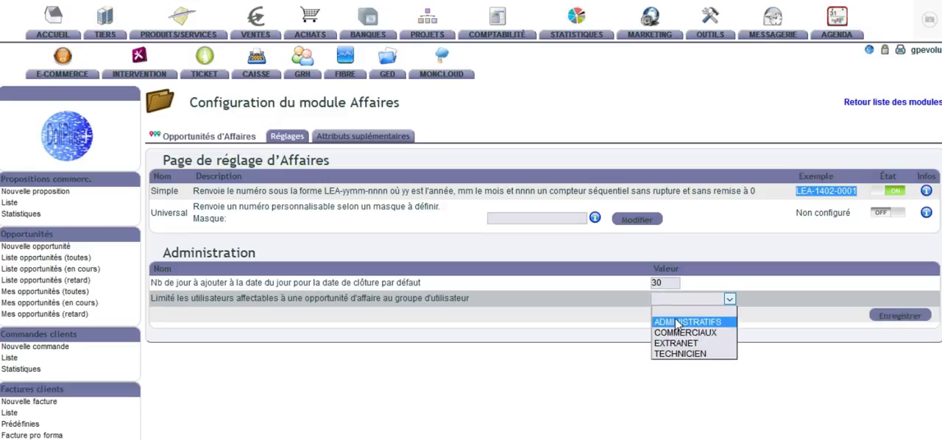
pyautogui.click(537, 323)
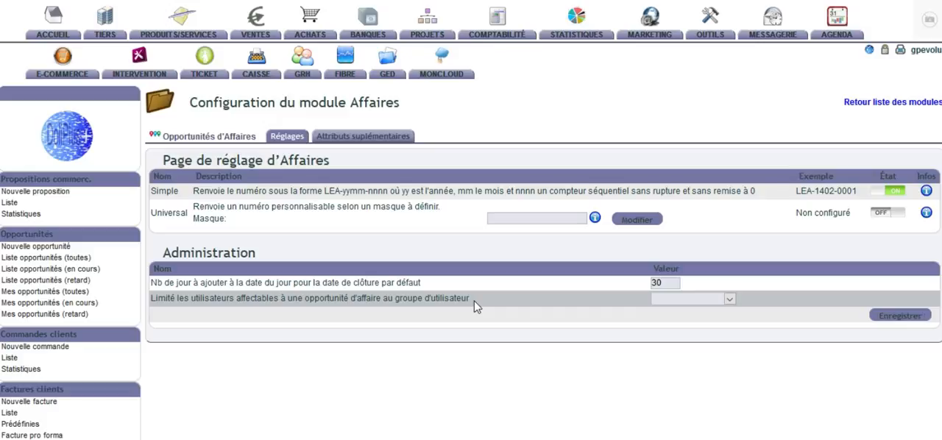
# Step: Examine the Affaires module's supplementary attributes and the general dictionary's sales stages (Etapes commerciales) for opportunities
pyautogui.click(369, 147)
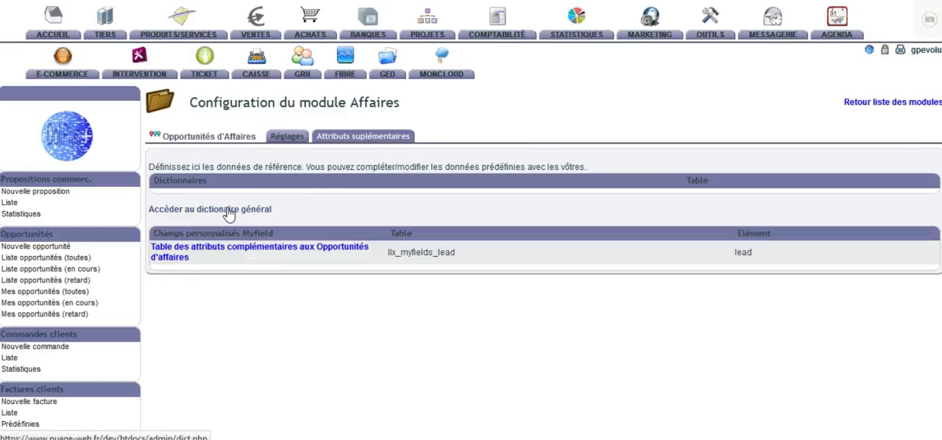
pyautogui.click(230, 212)
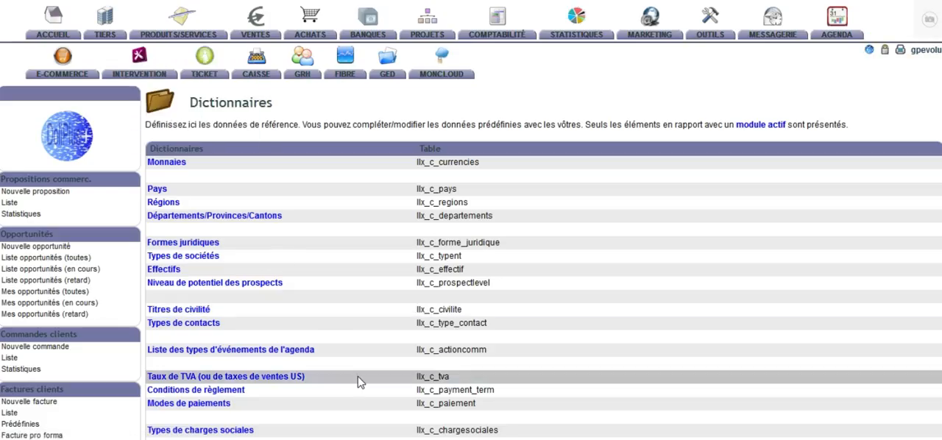
pyautogui.scroll(-3, 359, 382)
pyautogui.scroll(-3, 359, 382)
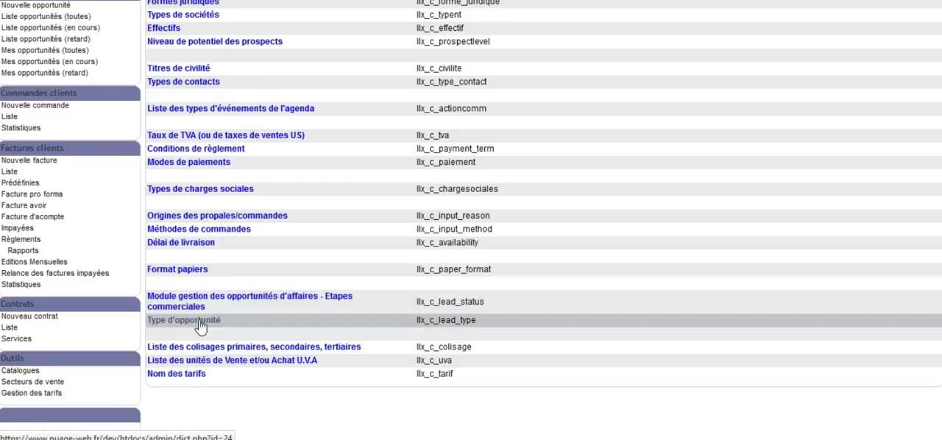
pyautogui.click(249, 296)
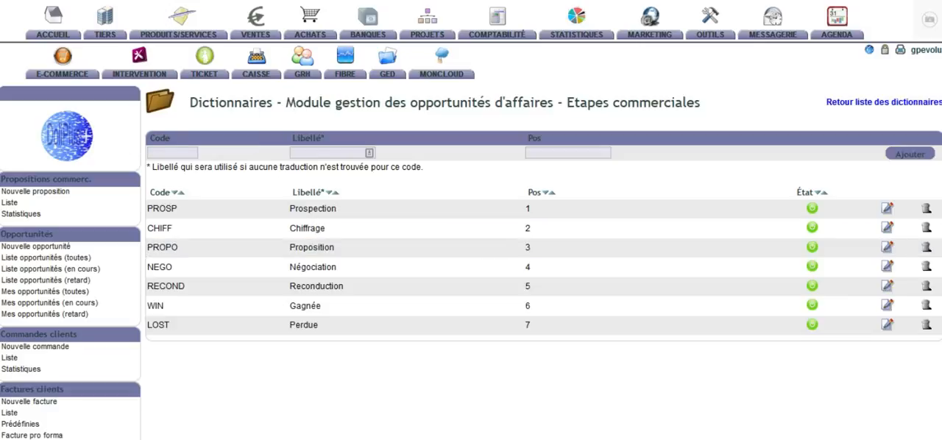
pyautogui.hotkey('alt', 'Left')
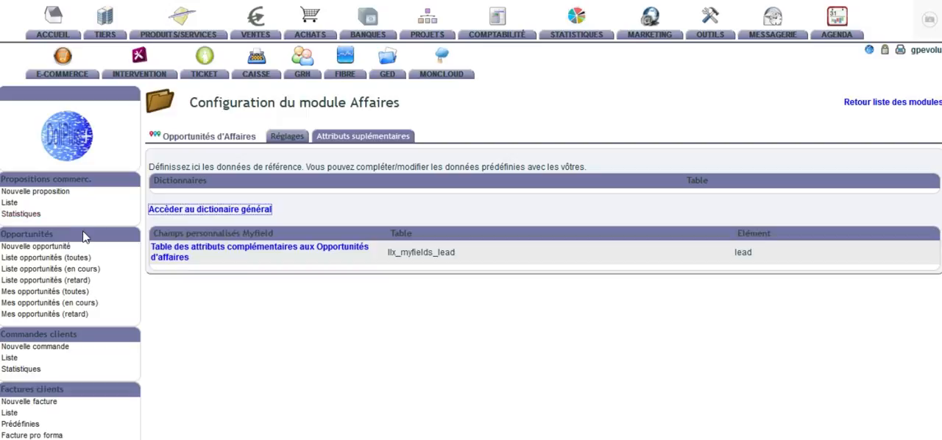
pyautogui.click(234, 250)
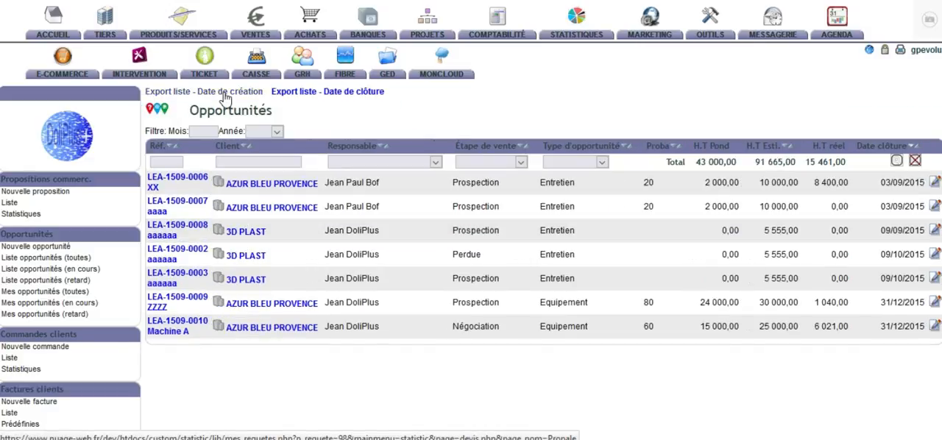
# Step: Run the closing-date opportunities statistic as an HTML table for 01/09/2015 to 30/09/2015 and check its TEST column
pyautogui.click(355, 95)
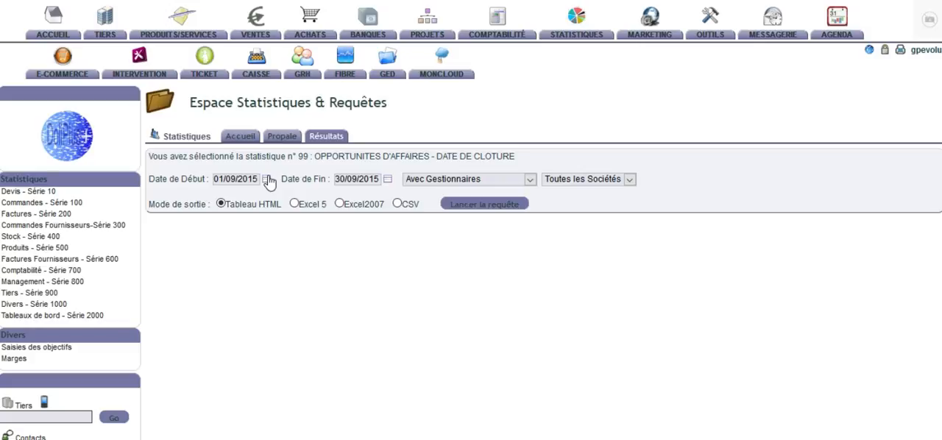
pyautogui.moveTo(310, 156); pyautogui.dragTo(293, 157)
pyautogui.click(487, 214)
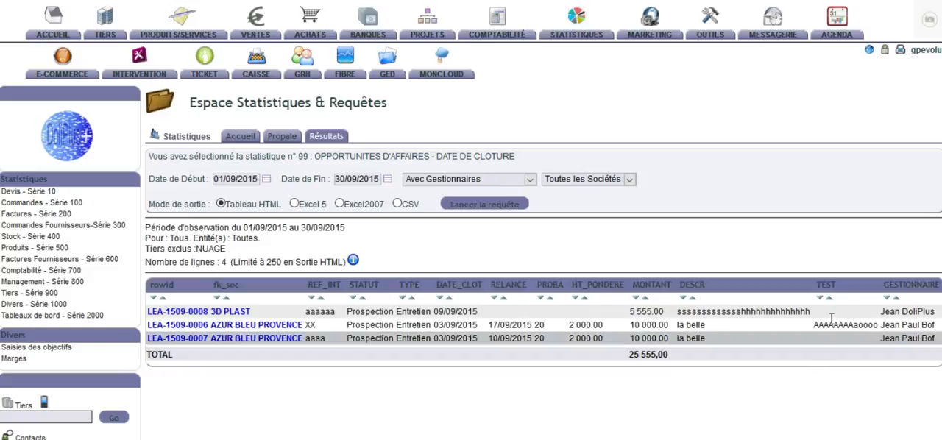
pyautogui.moveTo(839, 291); pyautogui.dragTo(816, 293)
# Step: Export the closing-date statistic in Excel 5 format and open Resultat.xls in Microsoft Office Excel
pyautogui.click(295, 204)
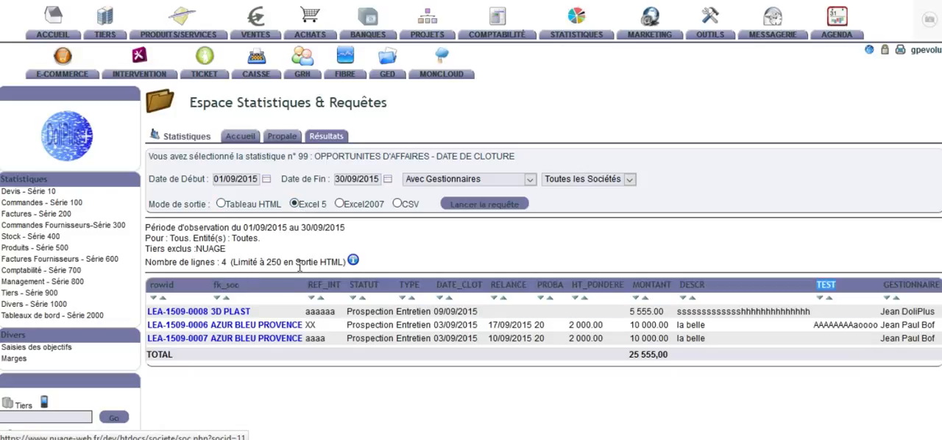
pyautogui.moveTo(282, 262); pyautogui.dragTo(264, 262)
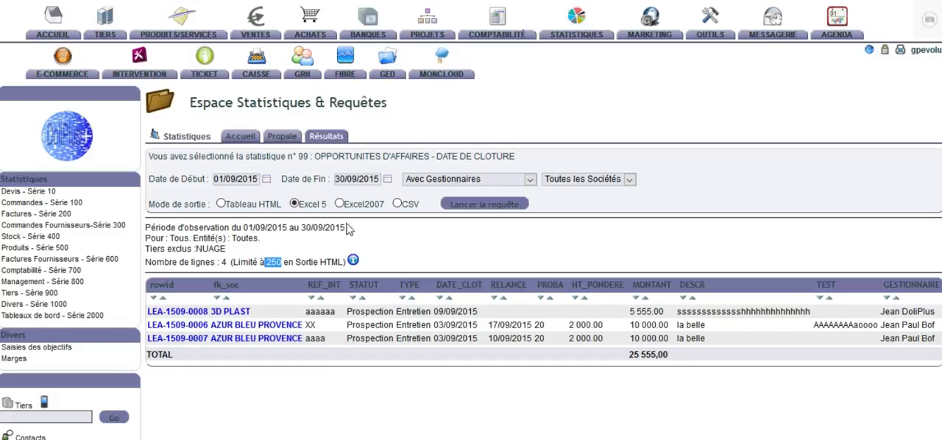
pyautogui.click(505, 206)
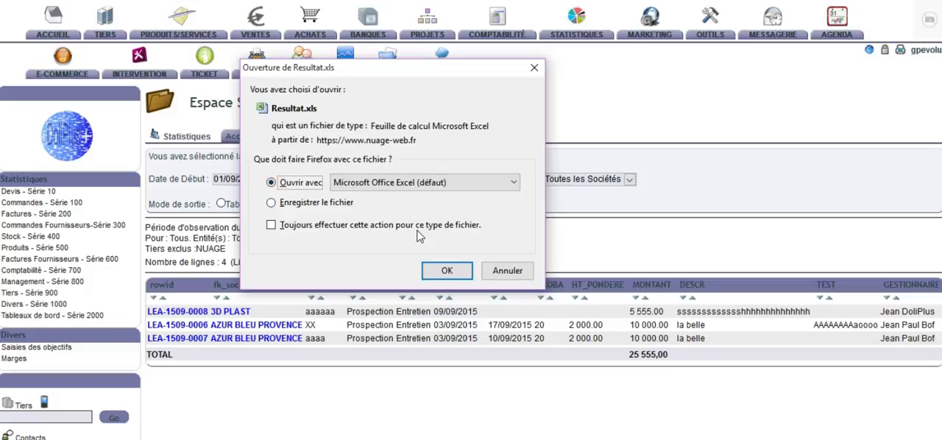
pyautogui.click(447, 270)
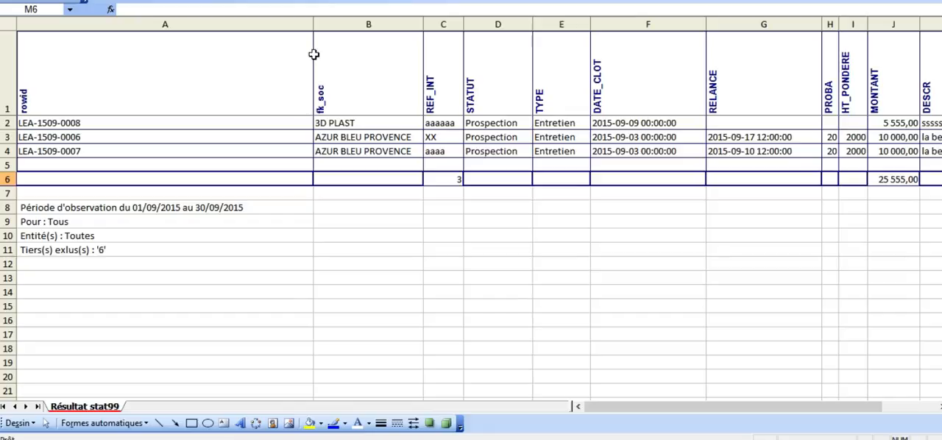
# Step: Narrow column A of the exported sheet to suit its references and inspect the MONTANT total's formula in J6
pyautogui.moveTo(313, 25); pyautogui.dragTo(90, 79)
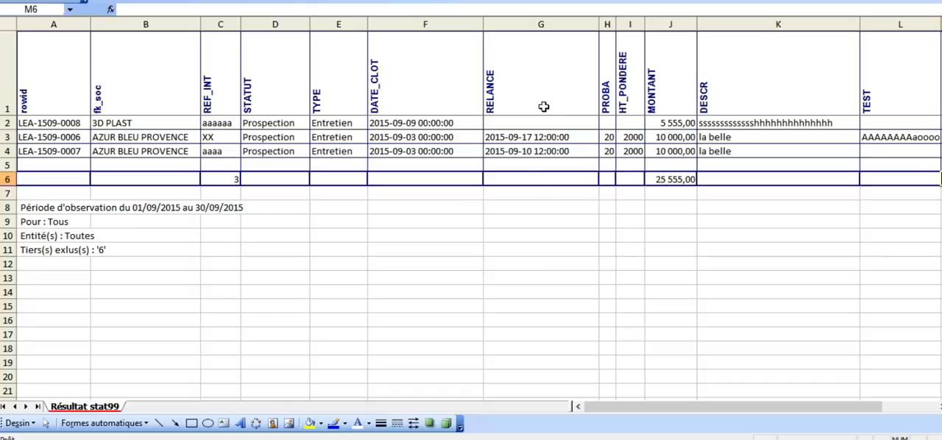
pyautogui.click(675, 179)
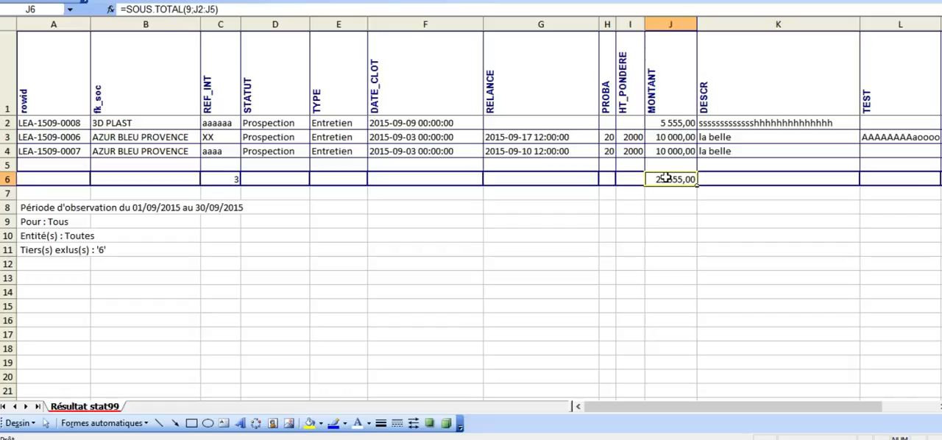
# Step: Add automatic filters to the header row of the exported sheet, recheck the MONTANT subtotal and return to the browser
pyautogui.click(6, 84)
pyautogui.click(270, 0)
pyautogui.moveTo(296, 0)
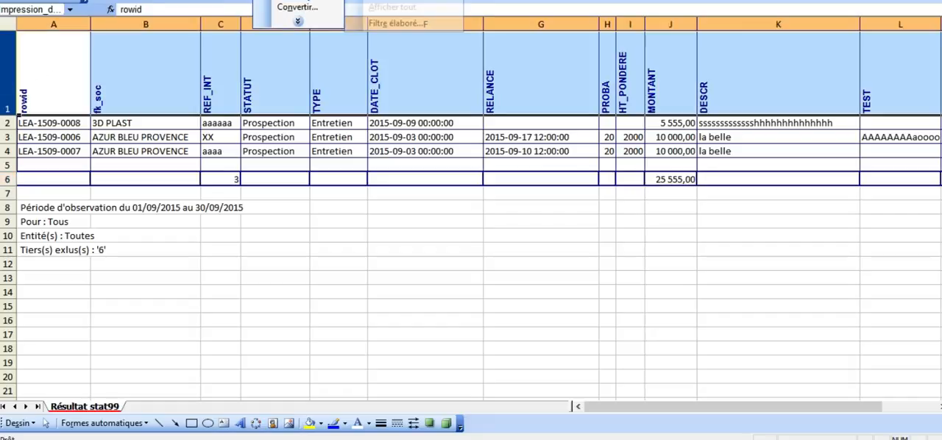
pyautogui.click(366, 0)
pyautogui.click(270, 0)
pyautogui.click(381, 0)
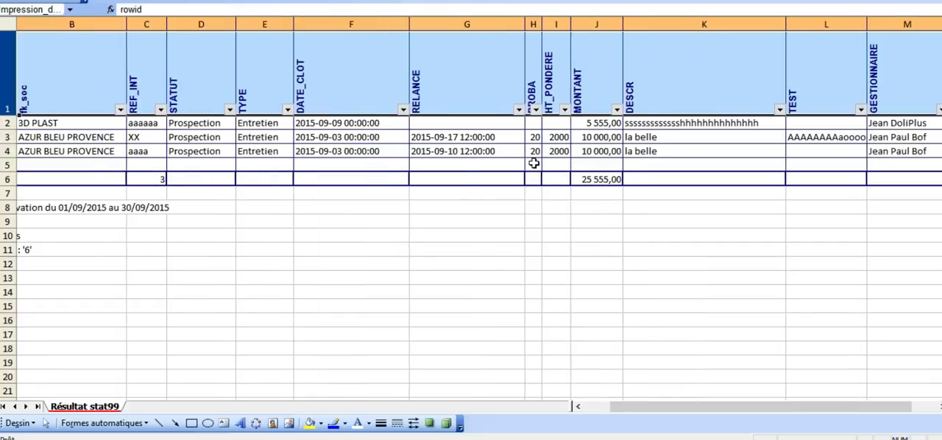
pyautogui.click(603, 184)
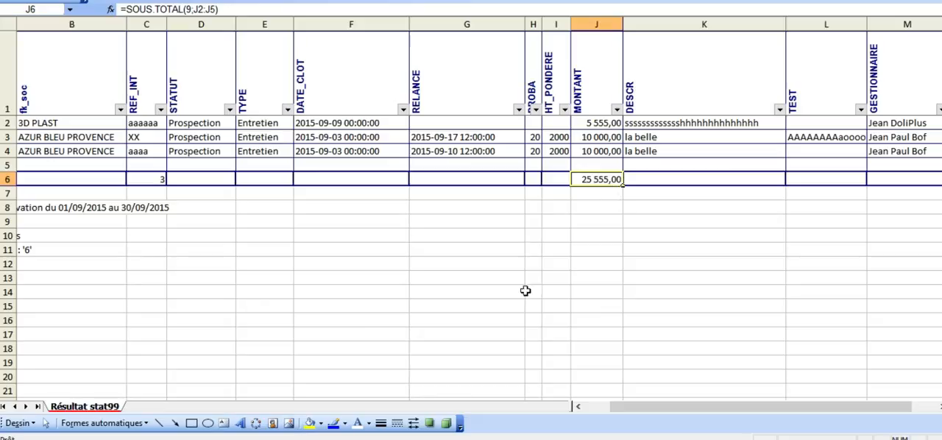
pyautogui.click(501, 439)
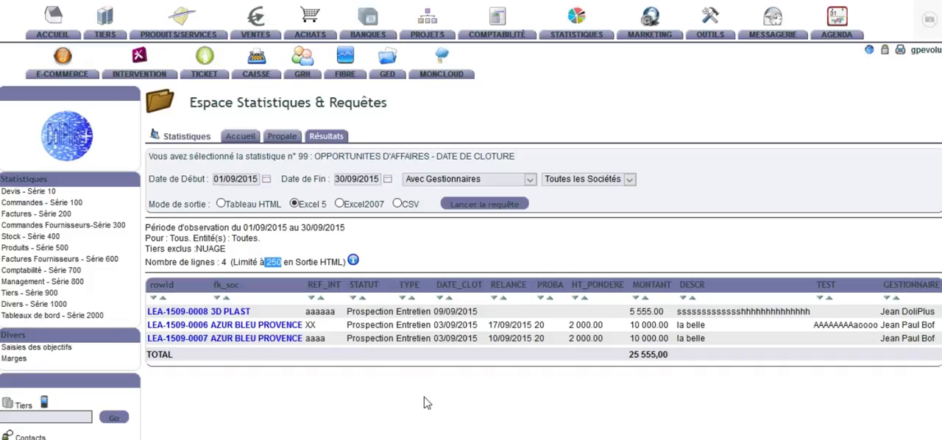